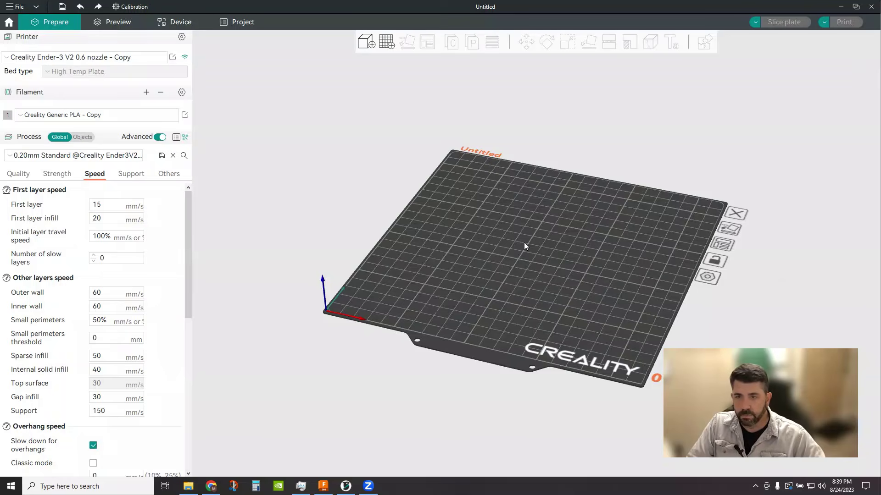
Step: Add a cube primitive to the empty build plate
{"action": "mouse_move", "coordinate": [524, 242]}
{"action": "left_mouse_down"}
{"action": "mouse_move", "coordinate": [521, 232]}
{"action": "mouse_move", "coordinate": [533, 256]}
{"action": "mouse_move", "coordinate": [521, 259]}
{"action": "left_mouse_up"}
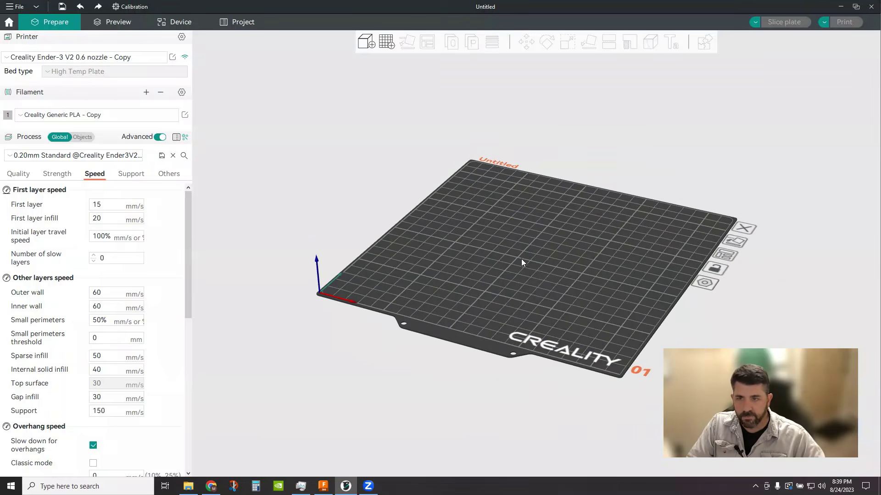
{"action": "right_click", "coordinate": [500, 259]}
{"action": "mouse_move", "coordinate": [545, 321]}
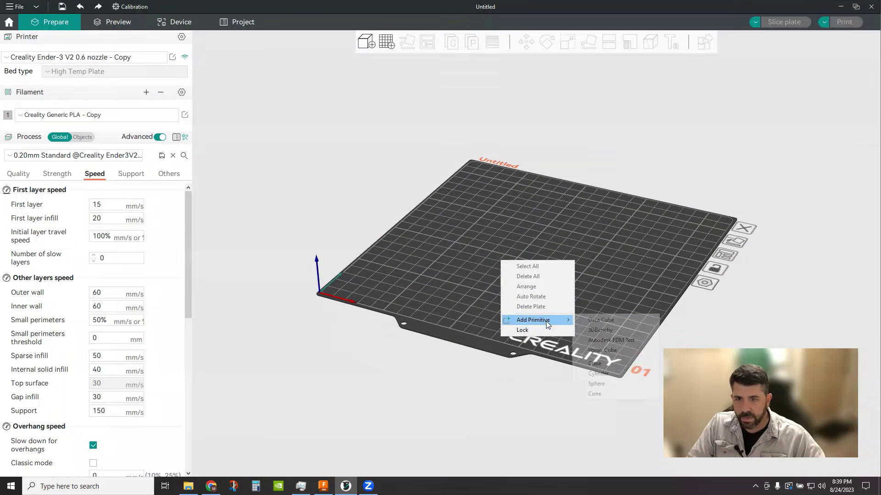
{"action": "left_click", "coordinate": [605, 363]}
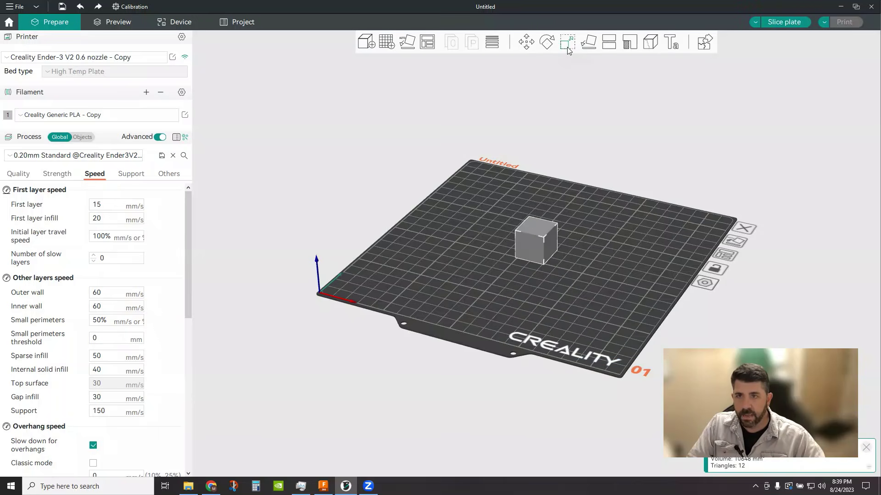
{"action": "scroll", "coordinate": [552, 235], "scroll_direction": "up", "scroll_amount": 5}
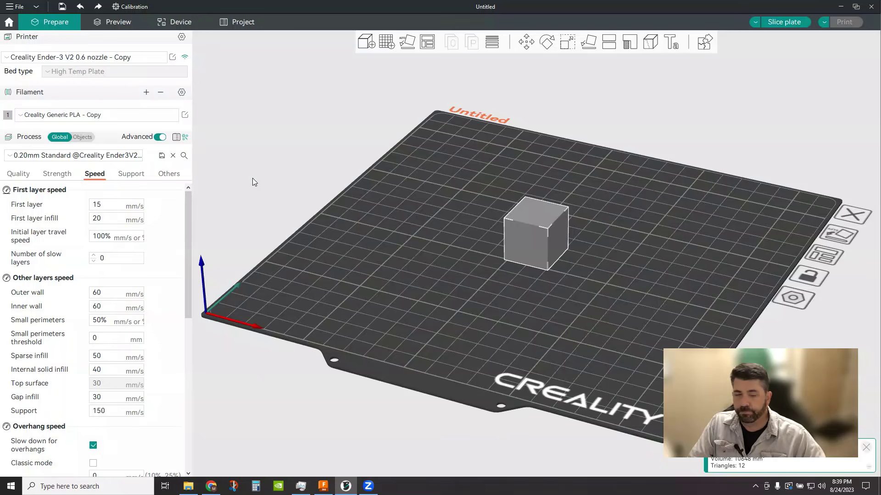
Step: Examine the Change filament G-code in the printer preset's machine G-code settings
{"action": "left_click", "coordinate": [173, 58]}
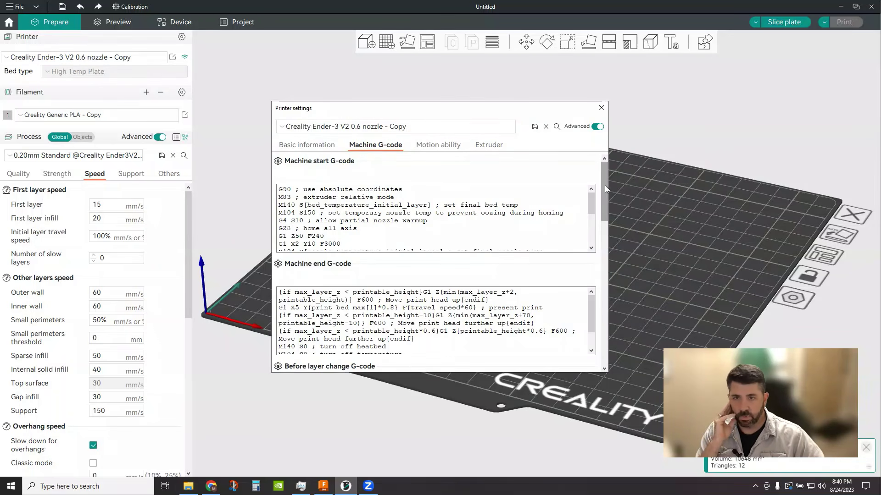
{"action": "left_click_drag", "start_coordinate": [604, 184], "coordinate": [598, 289]}
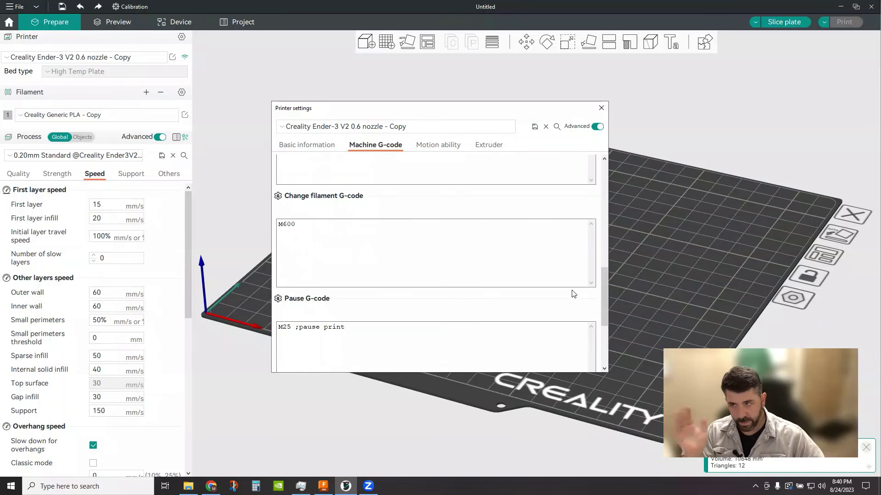
{"action": "left_click", "coordinate": [318, 228]}
{"action": "left_click_drag", "start_coordinate": [318, 228], "coordinate": [253, 226]}
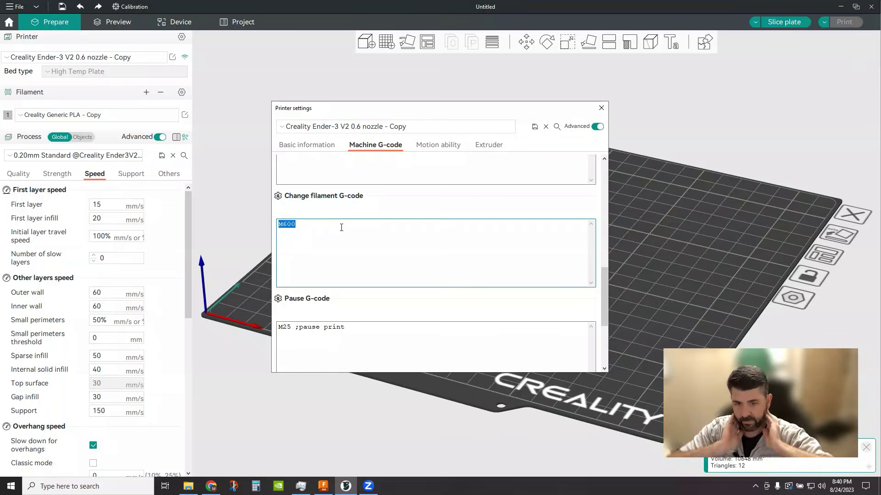
{"action": "left_click", "coordinate": [311, 229]}
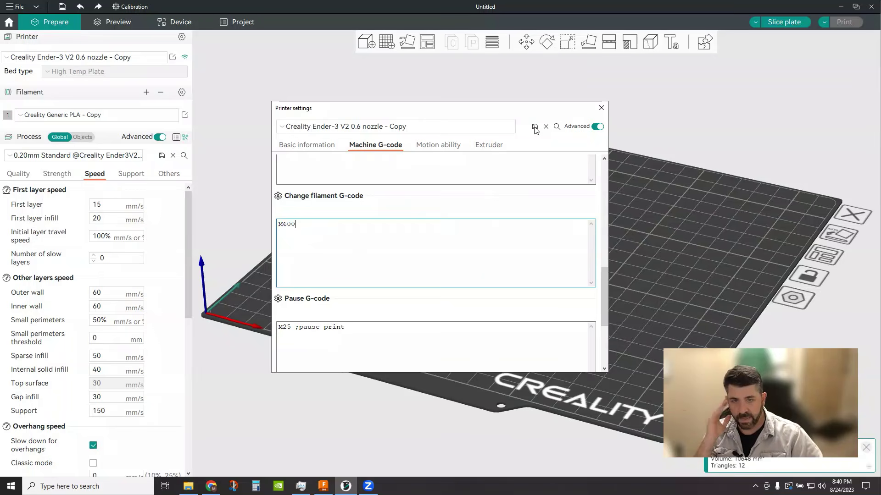
{"action": "left_click", "coordinate": [600, 108]}
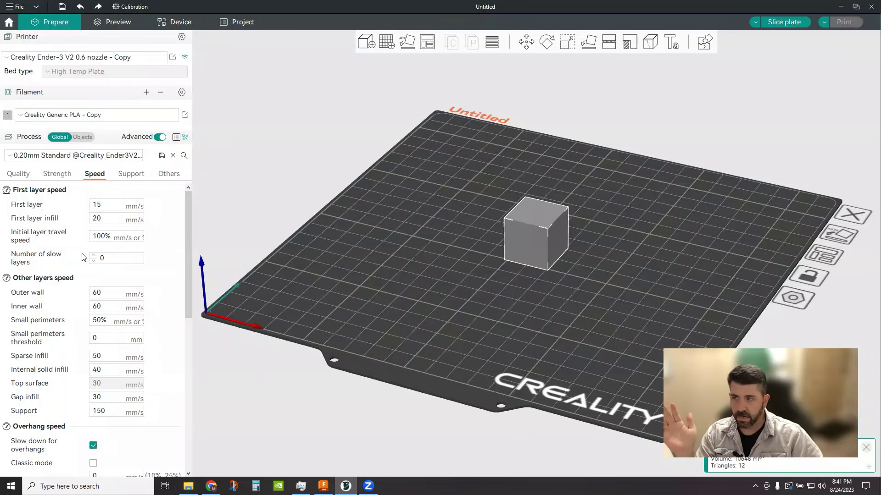
{"action": "scroll", "coordinate": [74, 224], "scroll_direction": "down", "scroll_amount": 2}
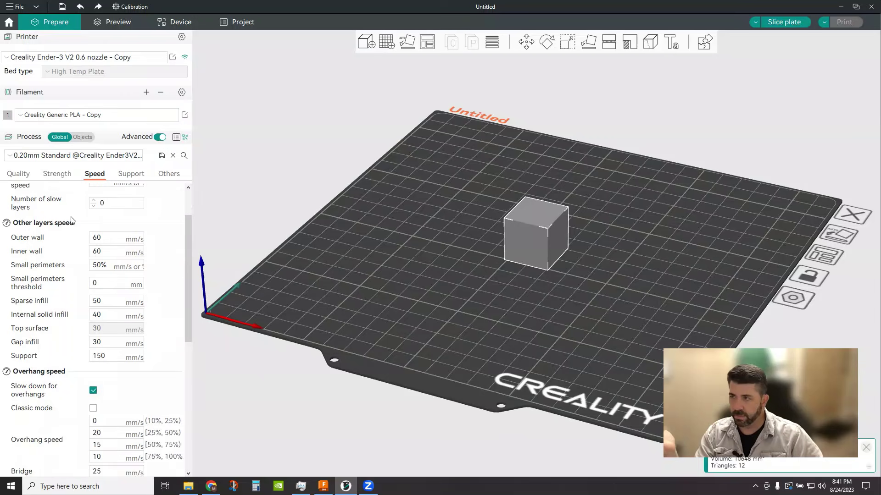
{"action": "scroll", "coordinate": [59, 211], "scroll_direction": "up", "scroll_amount": 2}
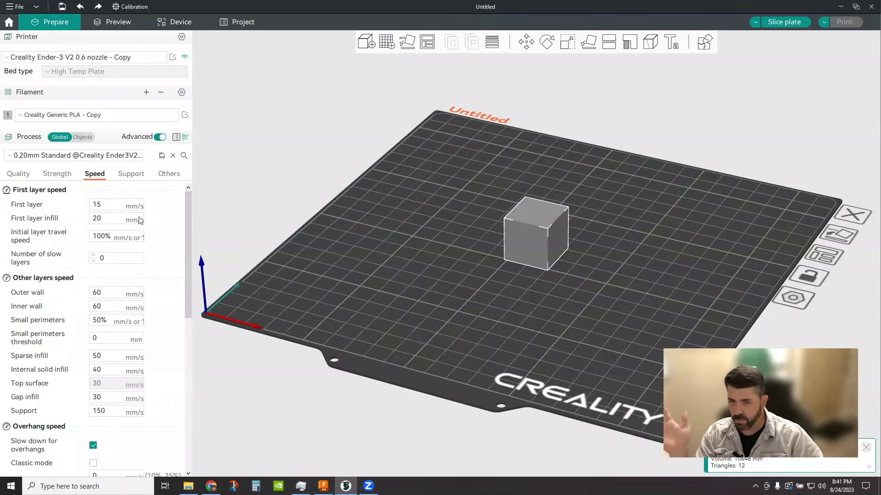
{"action": "scroll", "coordinate": [51, 250], "scroll_direction": "down", "scroll_amount": 3}
{"action": "scroll", "coordinate": [45, 251], "scroll_direction": "up", "scroll_amount": 3}
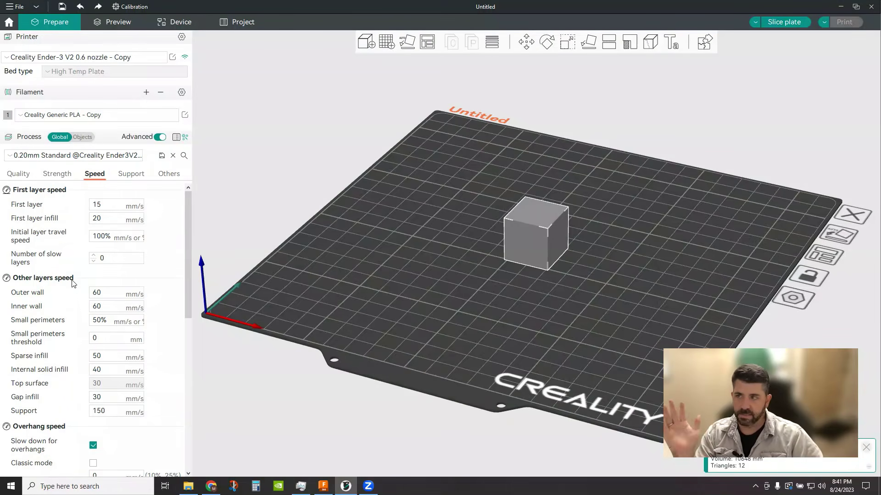
Step: Add a second filament to the project, keeping the Creality Generic PLA - Copy preset for both filaments
{"action": "left_click", "coordinate": [146, 93]}
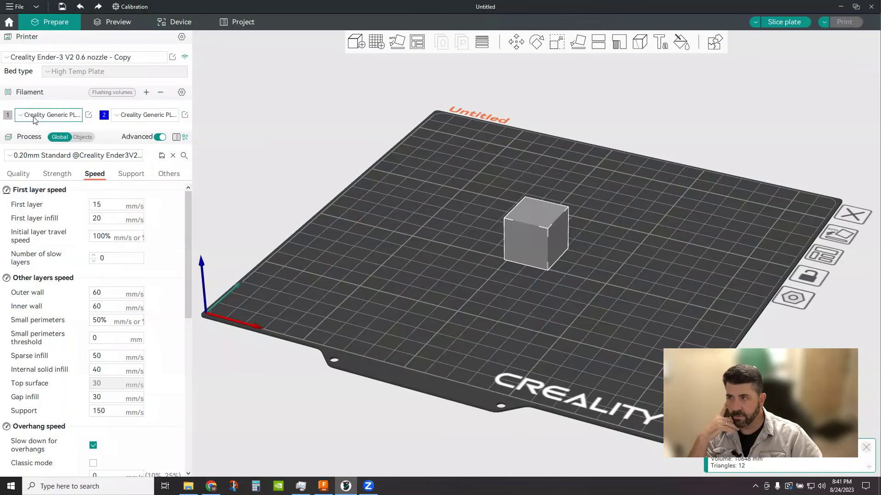
{"action": "left_click", "coordinate": [138, 115]}
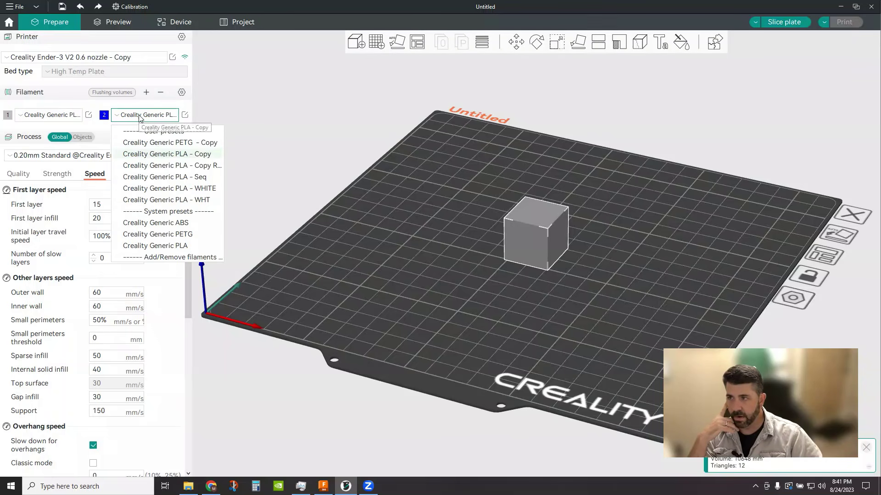
{"action": "left_click", "coordinate": [41, 115]}
{"action": "left_click", "coordinate": [41, 115]}
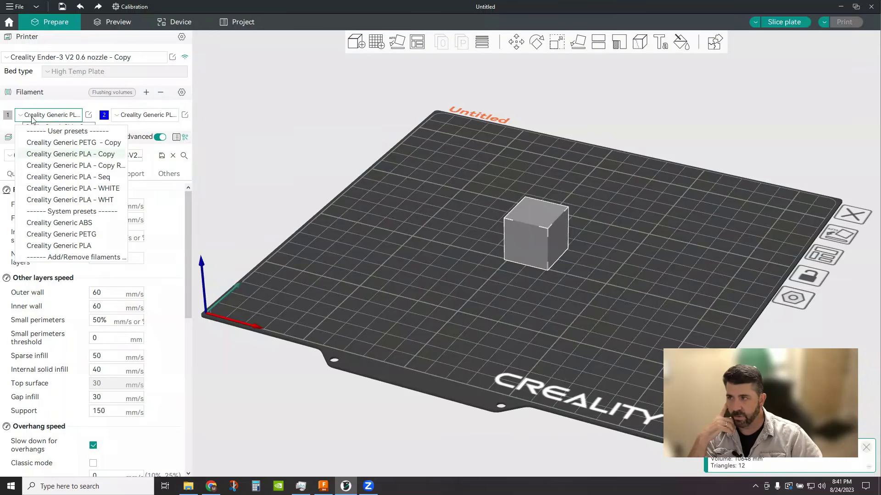
{"action": "left_click", "coordinate": [97, 123]}
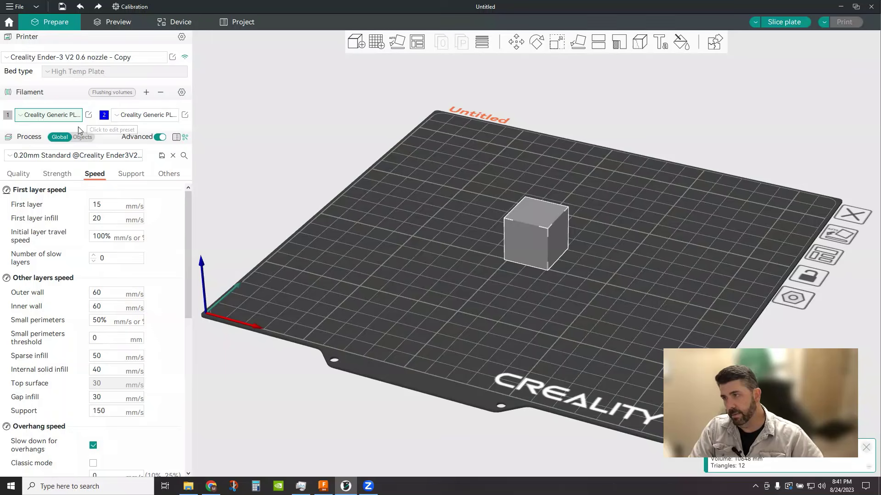
Step: Set the colour of filament 2 to red
{"action": "left_click", "coordinate": [103, 115]}
{"action": "left_click", "coordinate": [14, 40]}
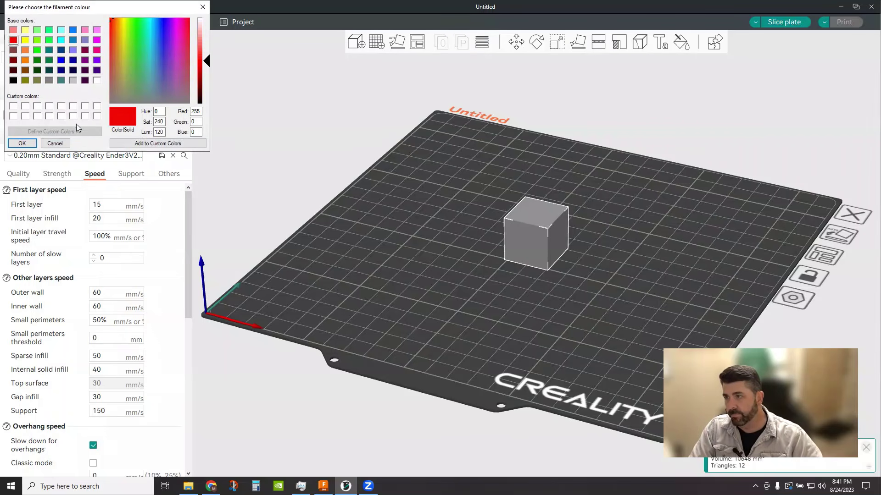
{"action": "left_click", "coordinate": [22, 143]}
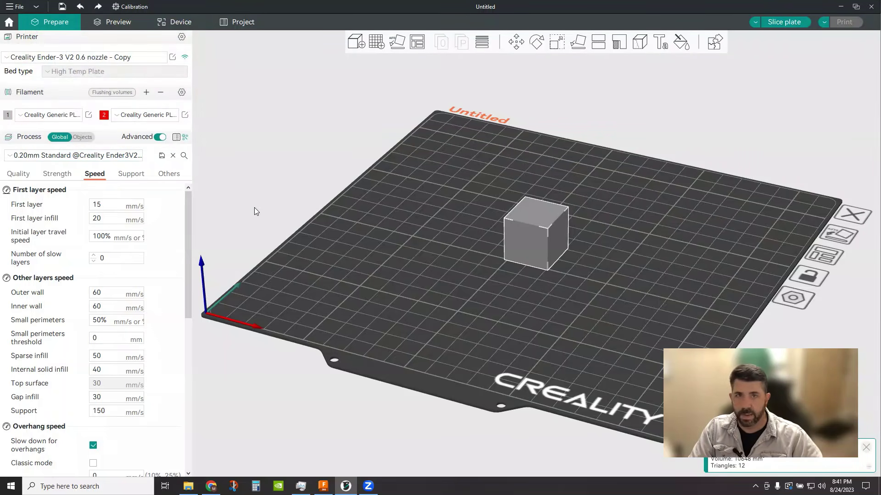
Step: Slice the plate and lower the layer preview of the cube to layer 54
{"action": "left_click", "coordinate": [783, 21]}
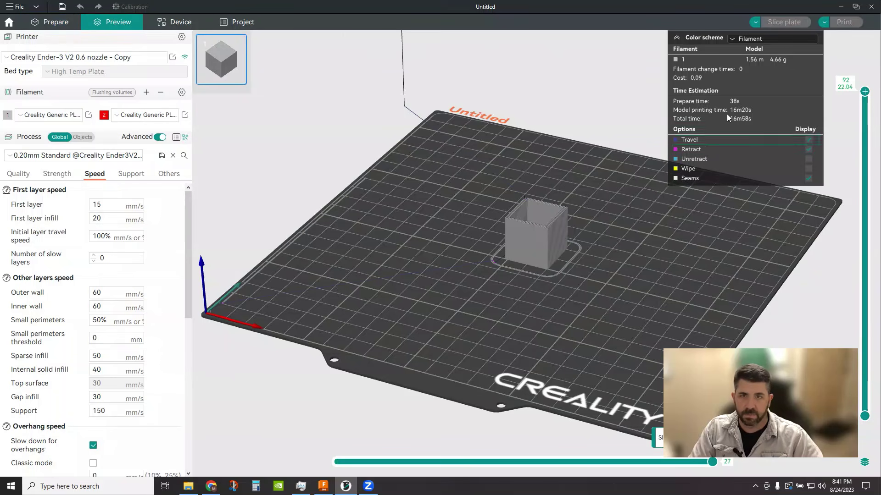
{"action": "scroll", "coordinate": [586, 224], "scroll_direction": "up", "scroll_amount": 2}
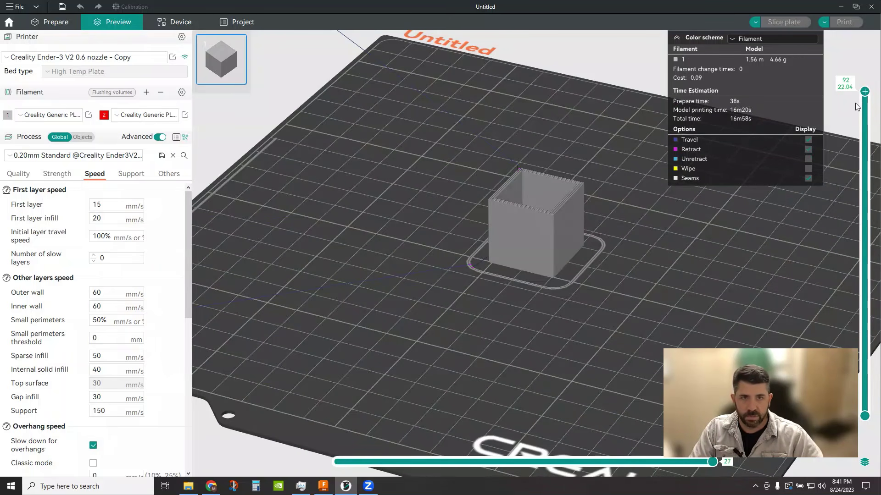
{"action": "left_click_drag", "start_coordinate": [864, 92], "coordinate": [847, 225]}
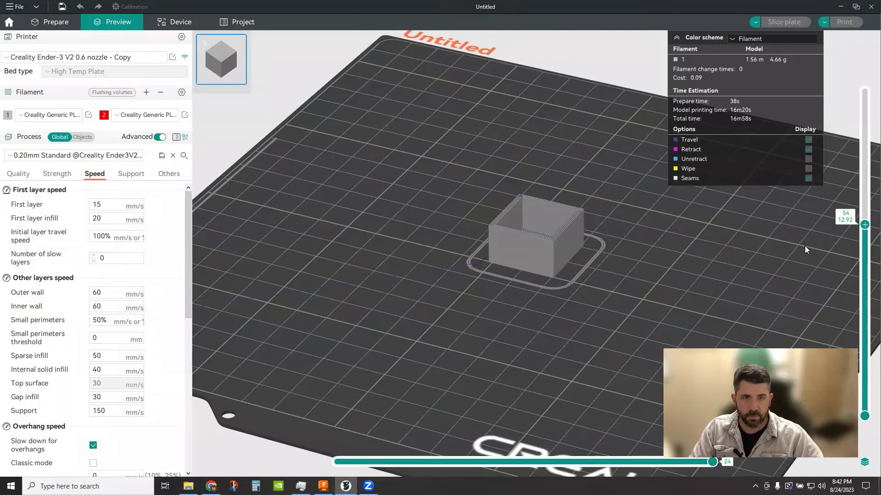
Step: Insert a change to filament 2 at layer 54, slice the plate again and preview the layers above the change
{"action": "right_click", "coordinate": [865, 226]}
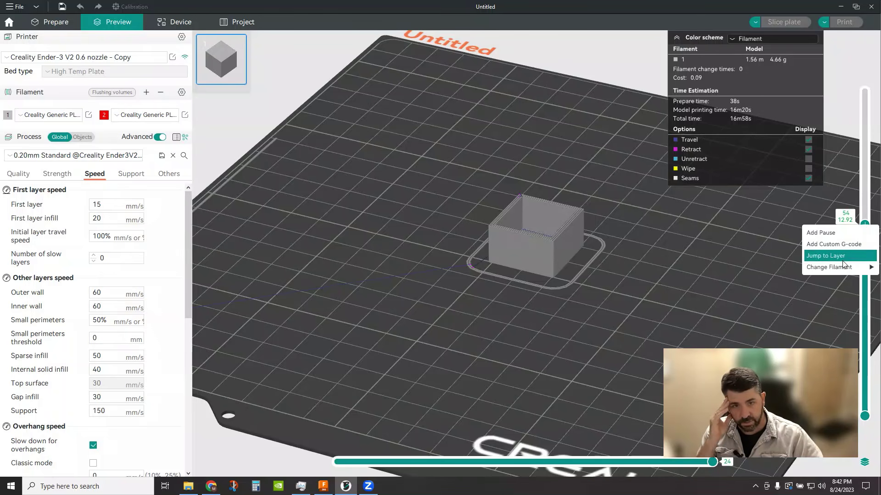
{"action": "mouse_move", "coordinate": [840, 266]}
{"action": "left_click", "coordinate": [775, 278]}
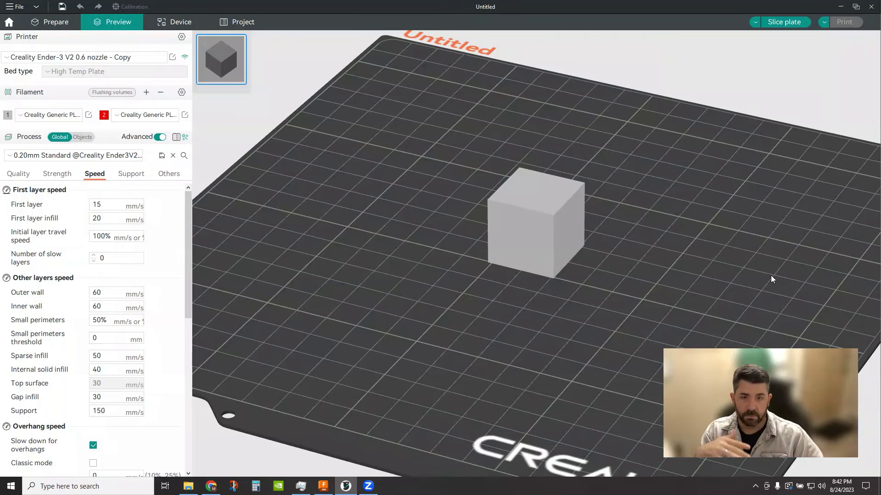
{"action": "left_click", "coordinate": [787, 20]}
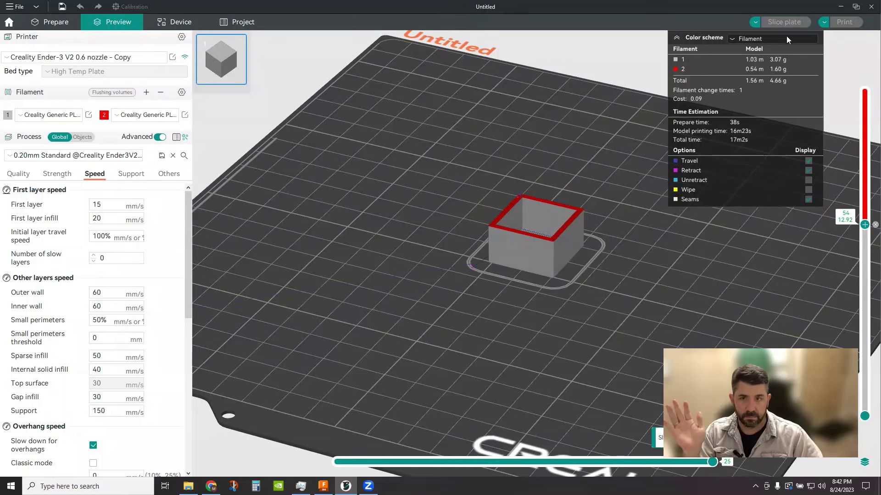
{"action": "left_click_drag", "start_coordinate": [865, 224], "coordinate": [874, 91]}
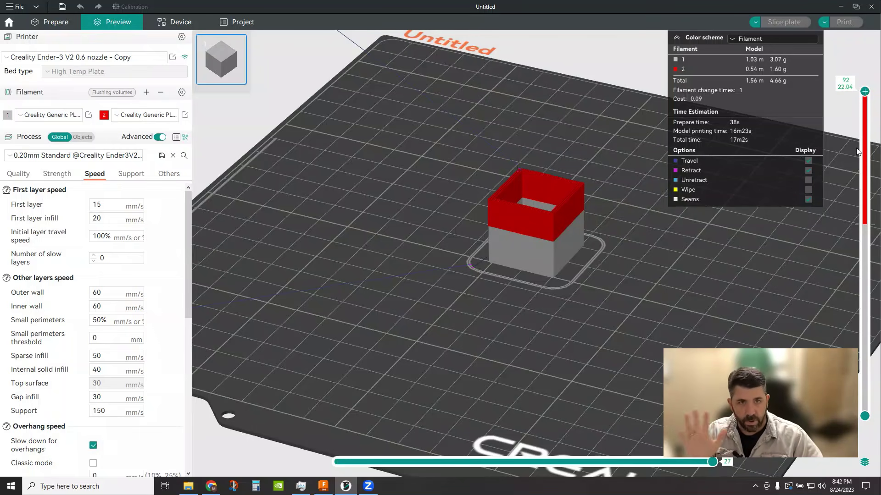
{"action": "left_click_drag", "start_coordinate": [864, 92], "coordinate": [865, 224]}
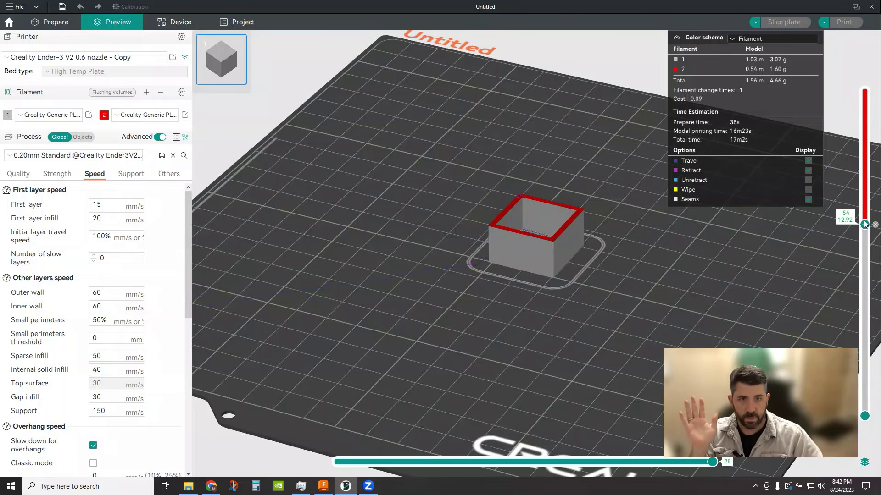
Step: Delete the filament change at layer 54 and slice the plate again
{"action": "right_click", "coordinate": [865, 225]}
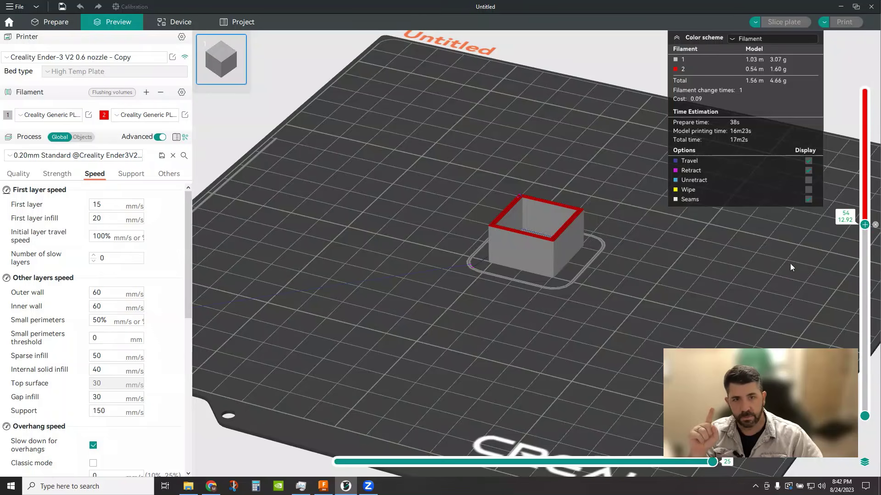
{"action": "left_click", "coordinate": [829, 244]}
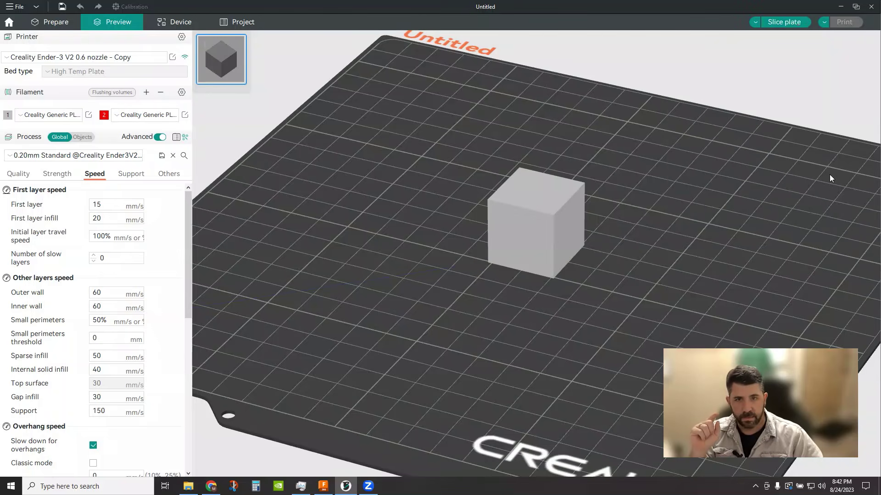
{"action": "left_click", "coordinate": [798, 22]}
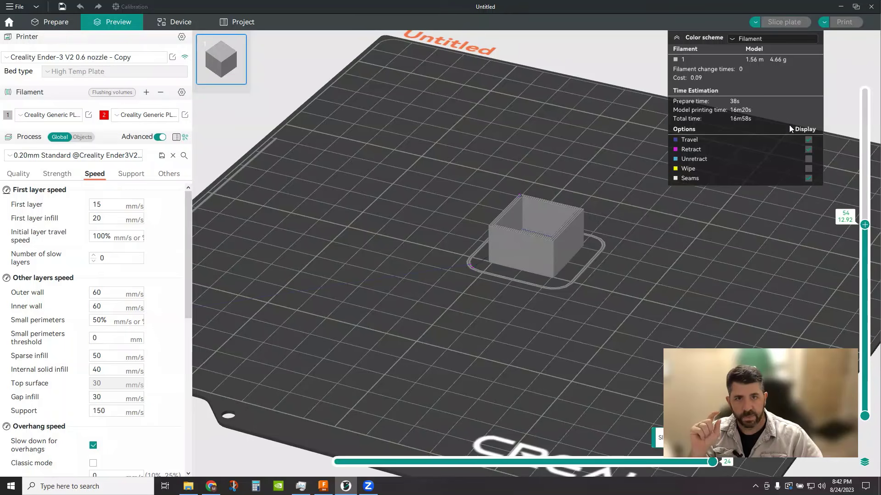
Step: Add the custom G-code M600 at layer 54, slice the plate again and lower the preview to layer 39
{"action": "right_click", "coordinate": [864, 225]}
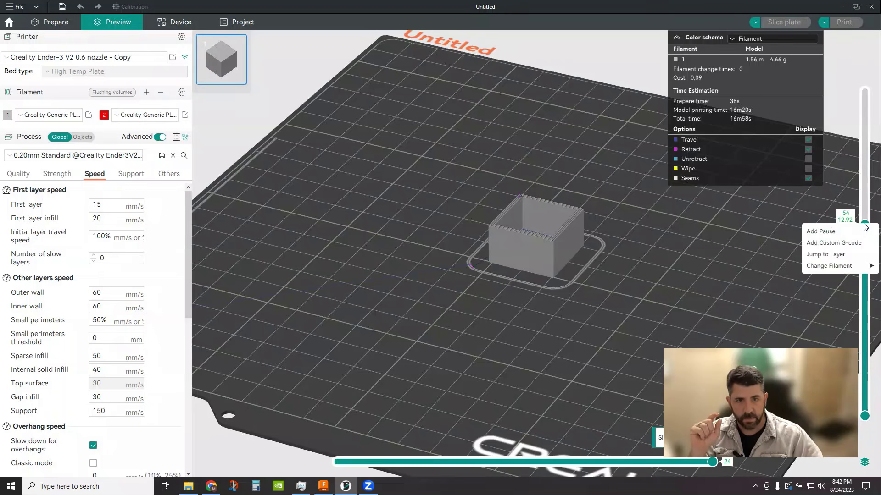
{"action": "left_click", "coordinate": [845, 246]}
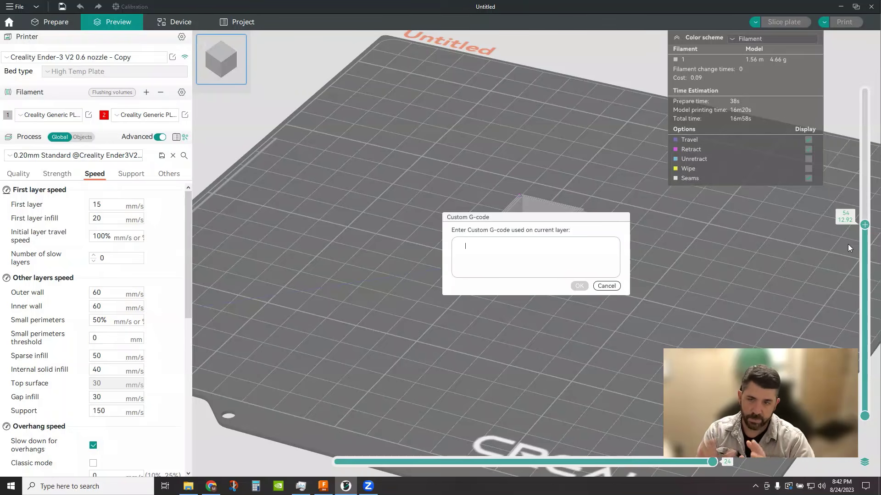
{"action": "type", "text": "M600"}
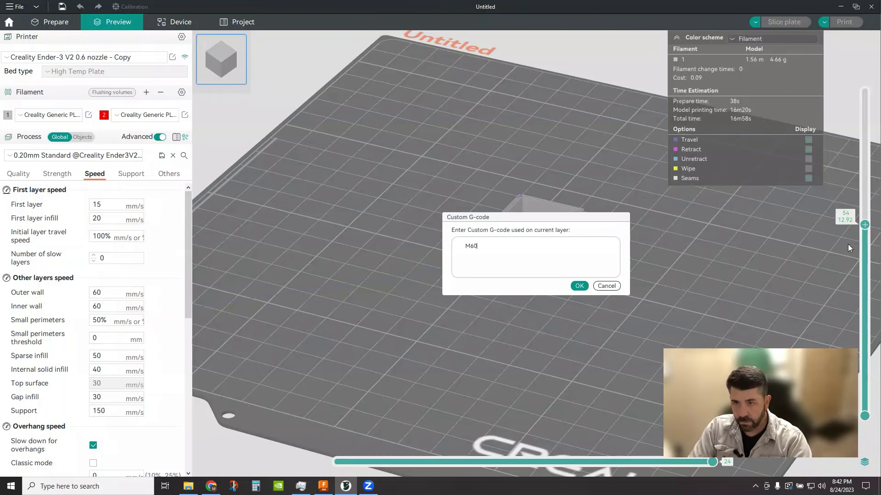
{"action": "left_click", "coordinate": [579, 285]}
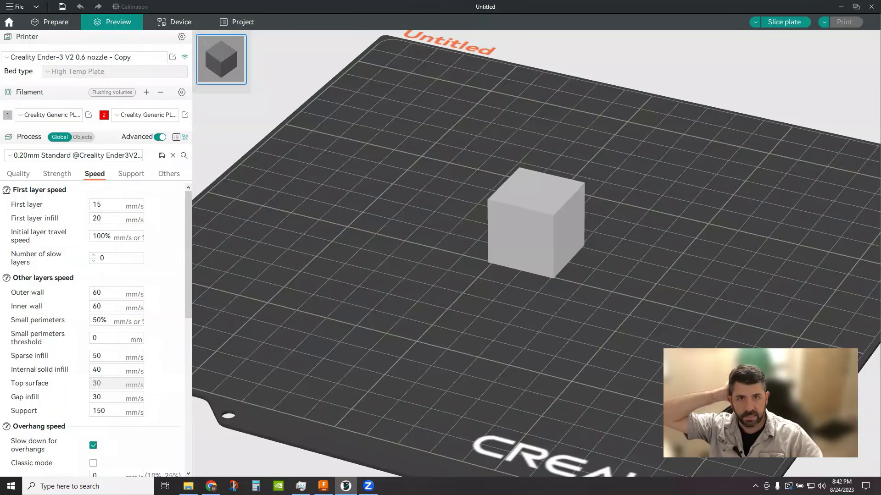
{"action": "left_click", "coordinate": [783, 23]}
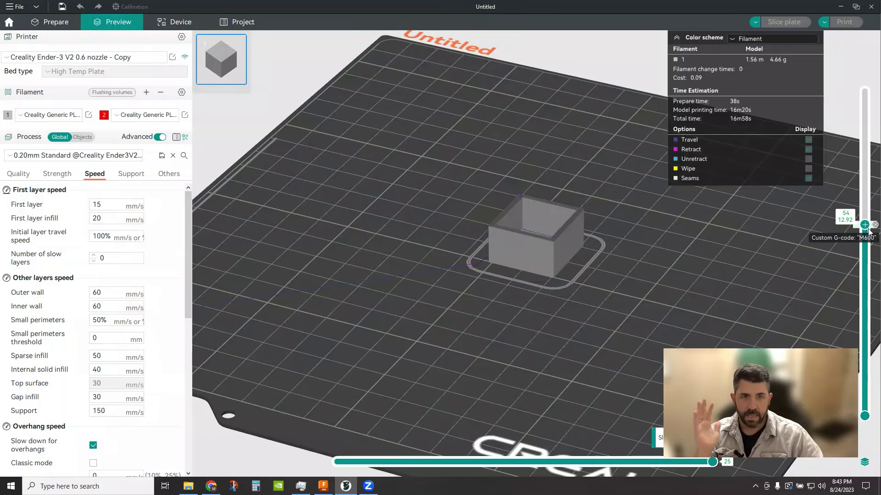
{"action": "scroll", "coordinate": [869, 234], "scroll_direction": "down", "scroll_amount": 15}
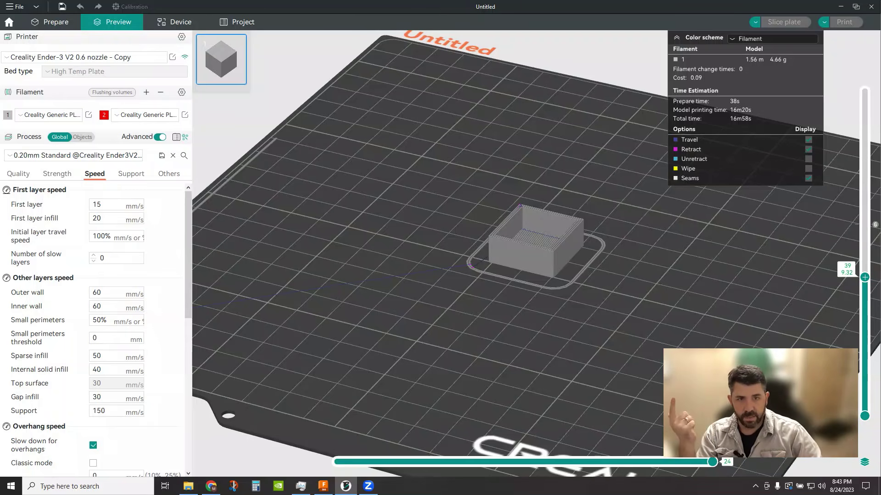
Step: Delete the custom G-code M600 at layer 54 and slice the plate again
{"action": "left_click", "coordinate": [875, 227]}
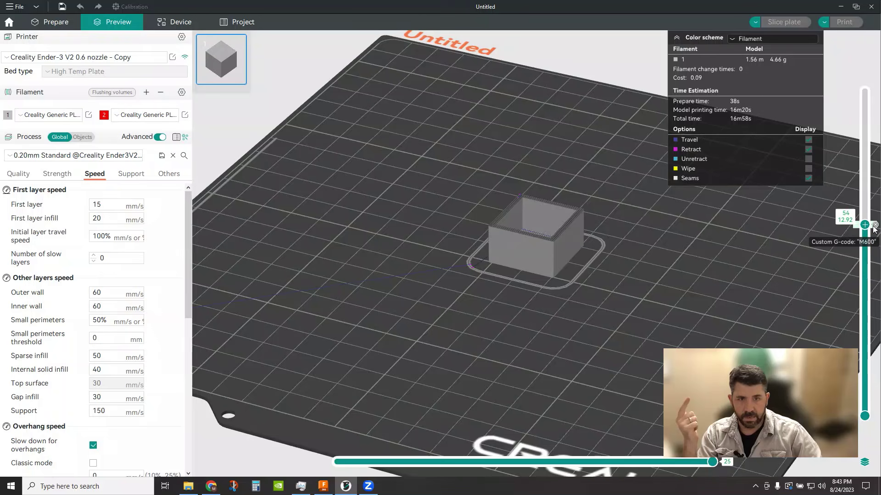
{"action": "left_click", "coordinate": [875, 227]}
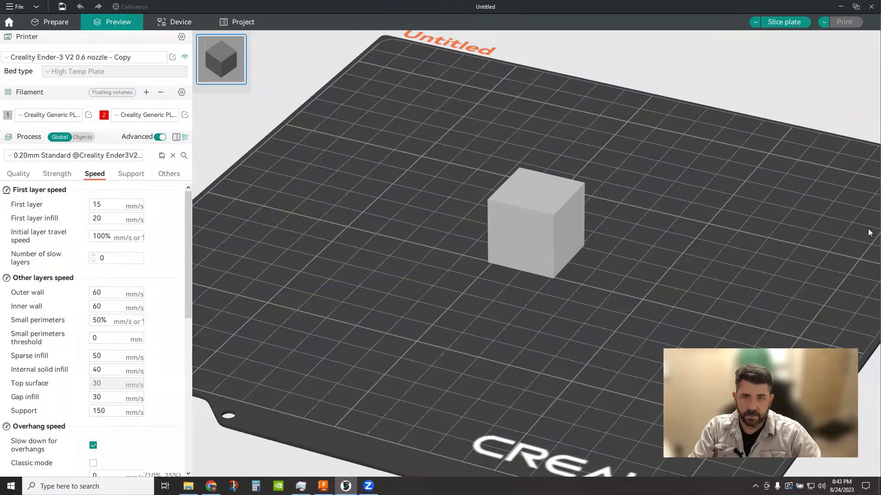
{"action": "left_click", "coordinate": [783, 22]}
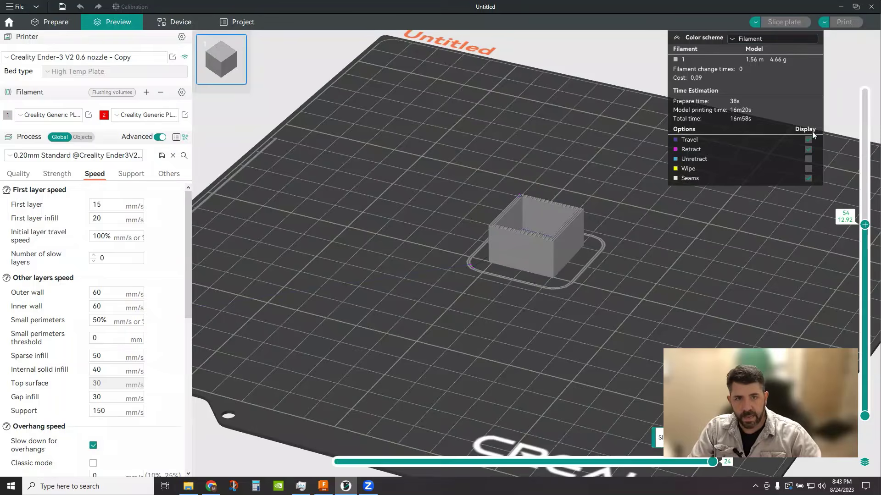
Step: Insert a change to filament 2 at layer 54, slice the plate again and raise the layer preview to layer 92
{"action": "left_click", "coordinate": [864, 224]}
{"action": "mouse_move", "coordinate": [838, 270]}
{"action": "left_click", "coordinate": [775, 279]}
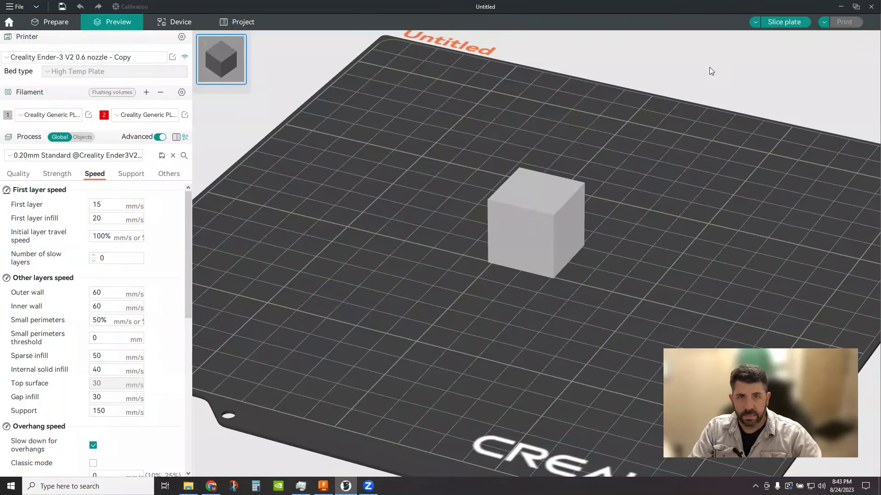
{"action": "left_click", "coordinate": [792, 19]}
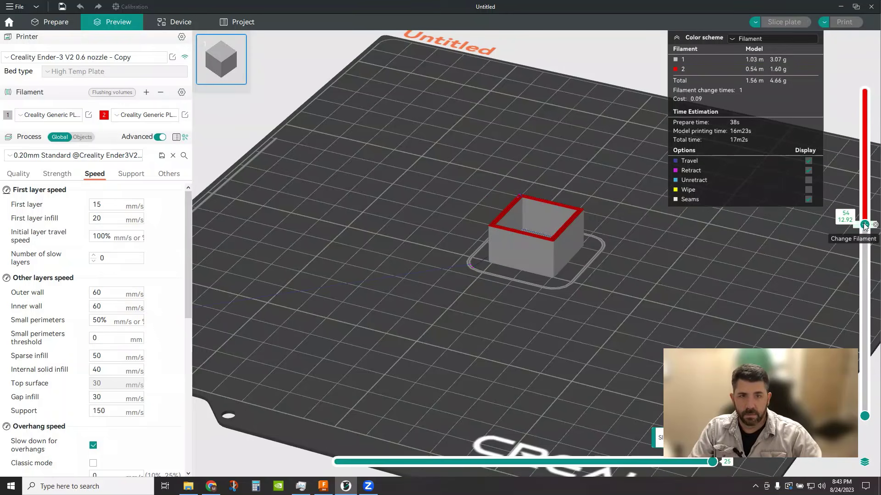
{"action": "left_click_drag", "start_coordinate": [865, 224], "coordinate": [865, 91]}
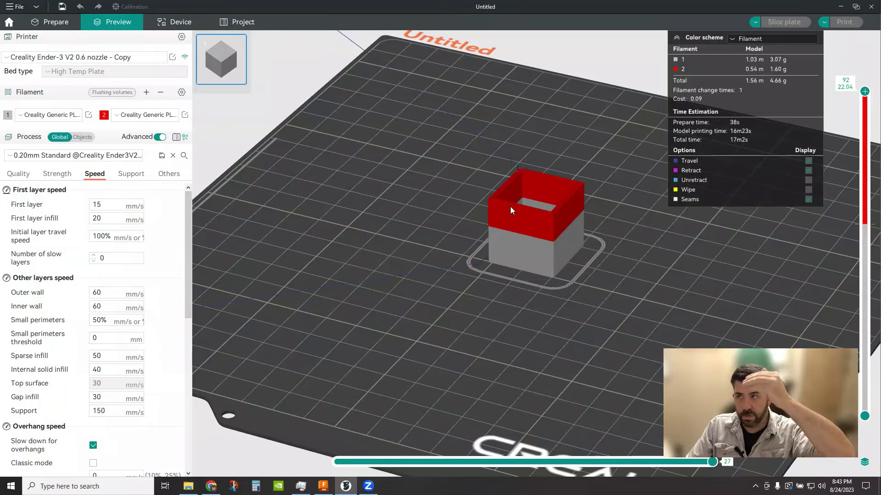
Step: Examine the Change filament G-code in the printer's Machine G-code settings, then close the settings
{"action": "left_click", "coordinate": [172, 58]}
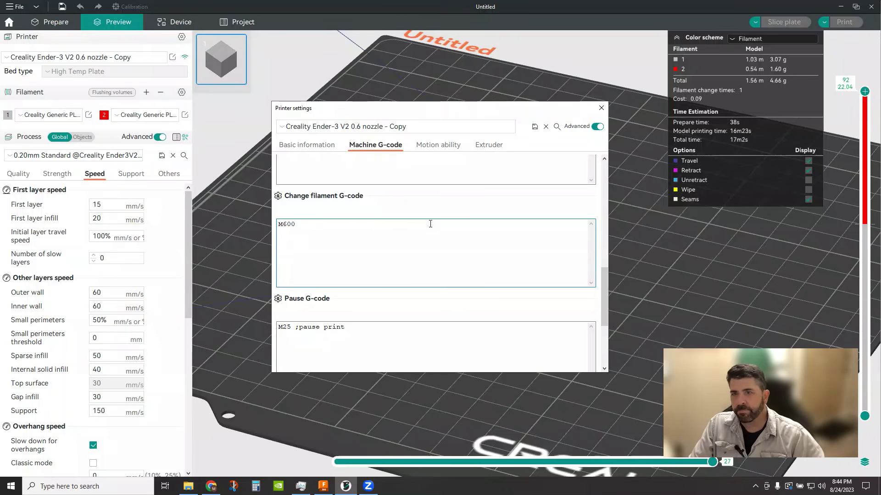
{"action": "left_click", "coordinate": [600, 108]}
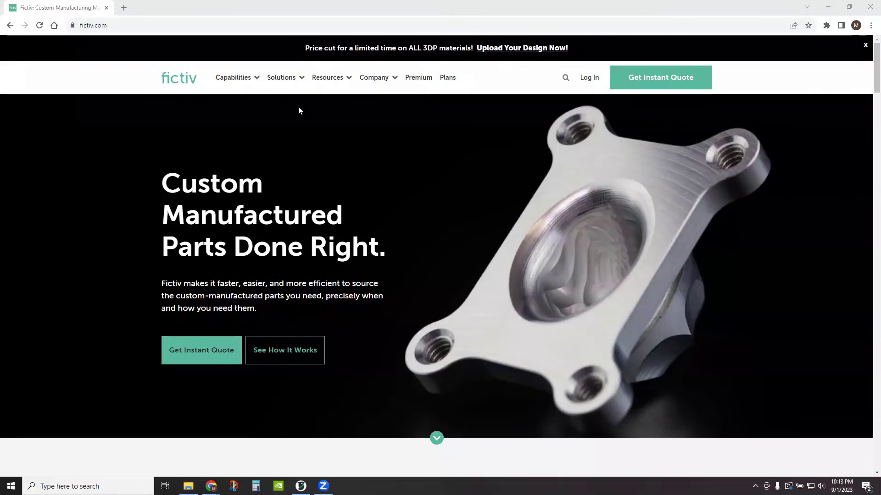
Step: Switch to the Fictiv website, start an instant quote for the 3D Printing process and upload the part putterv4_v7.step
{"action": "mouse_move", "coordinate": [233, 70]}
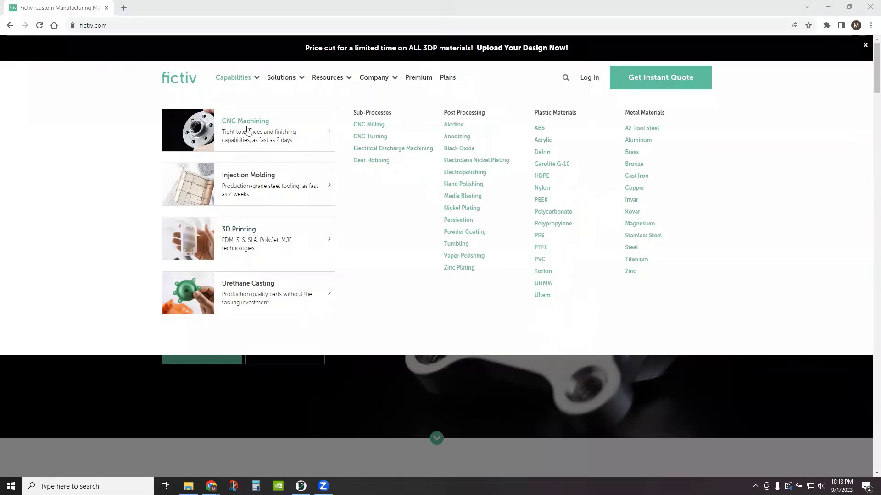
{"action": "mouse_move", "coordinate": [255, 285]}
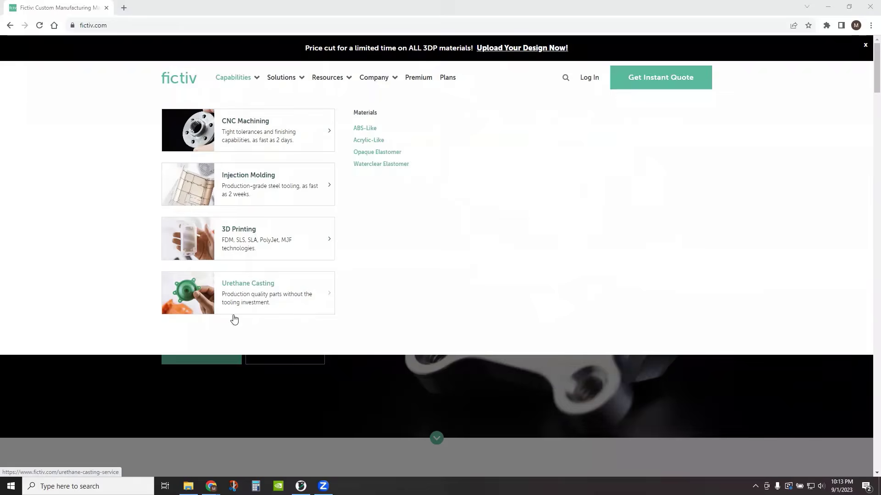
{"action": "scroll", "coordinate": [209, 375], "scroll_direction": "down", "scroll_amount": 1}
{"action": "scroll", "coordinate": [210, 377], "scroll_direction": "up", "scroll_amount": 3}
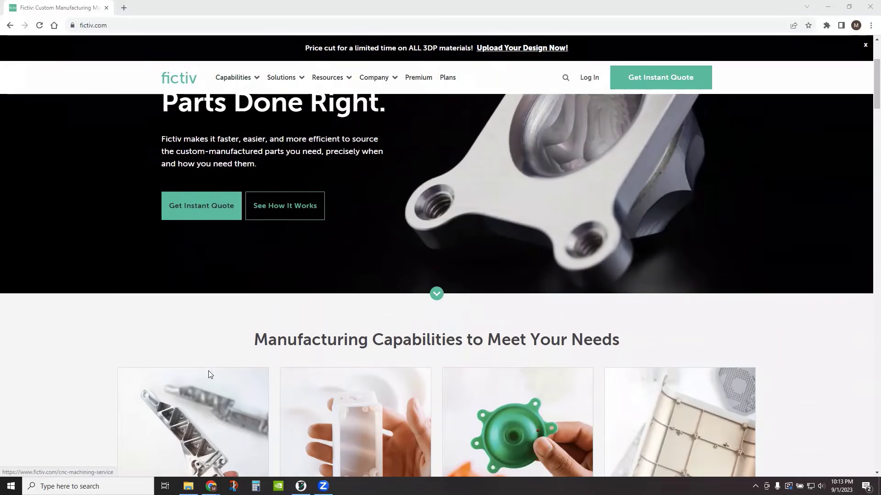
{"action": "left_click", "coordinate": [187, 319]}
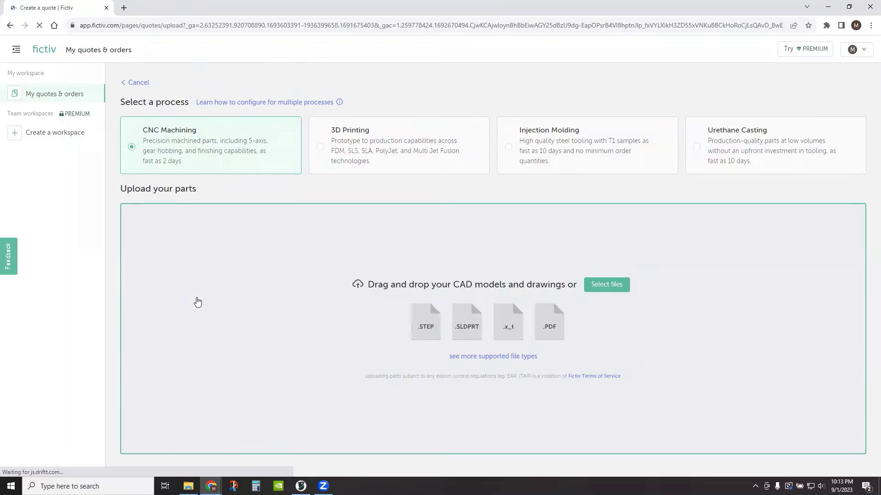
{"action": "left_click", "coordinate": [389, 159]}
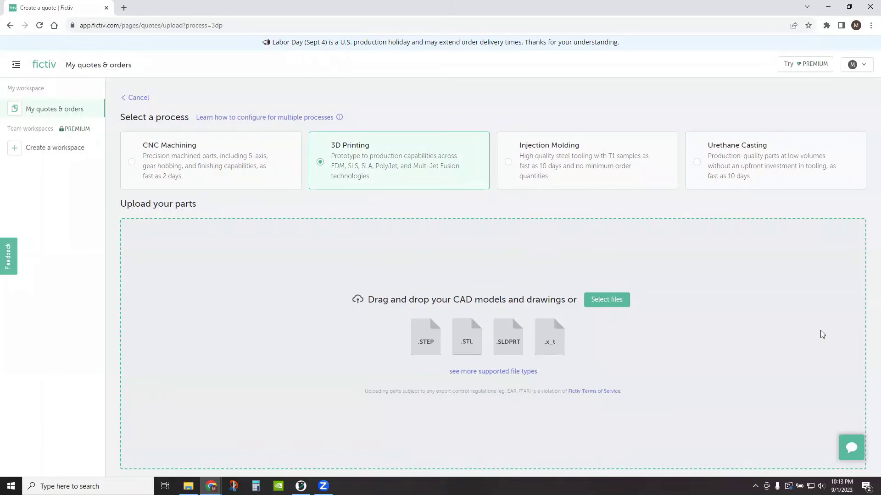
{"action": "left_click_drag", "start_coordinate": [820, 332], "coordinate": [625, 322]}
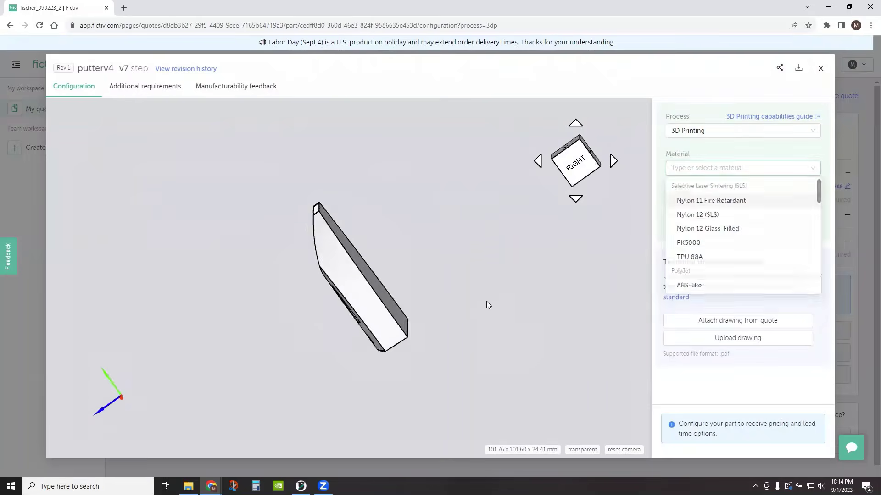
Step: Configure the putter part as 3D Printing in white Nylon 12 Glass-Filled with quantity 10, and return to the quote
{"action": "left_click_drag", "start_coordinate": [488, 304], "coordinate": [473, 270]}
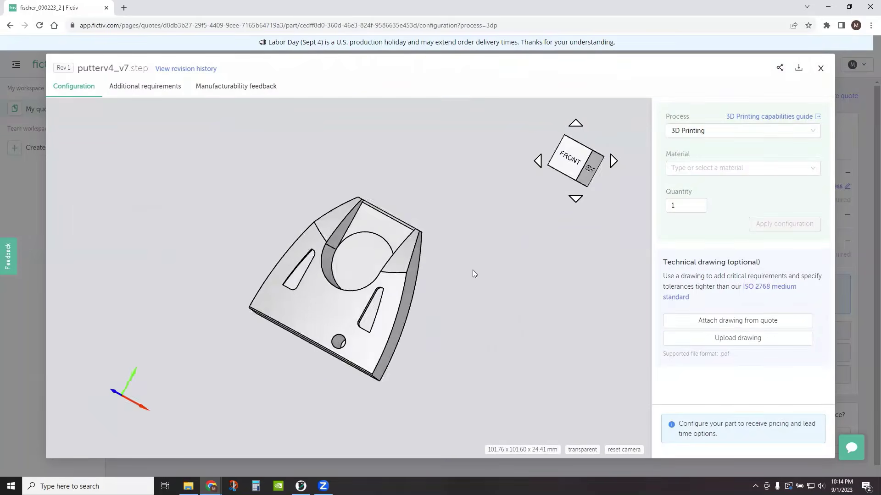
{"action": "left_click", "coordinate": [574, 159]}
{"action": "left_click", "coordinate": [575, 198]}
{"action": "left_click", "coordinate": [575, 198]}
{"action": "left_click", "coordinate": [724, 167]}
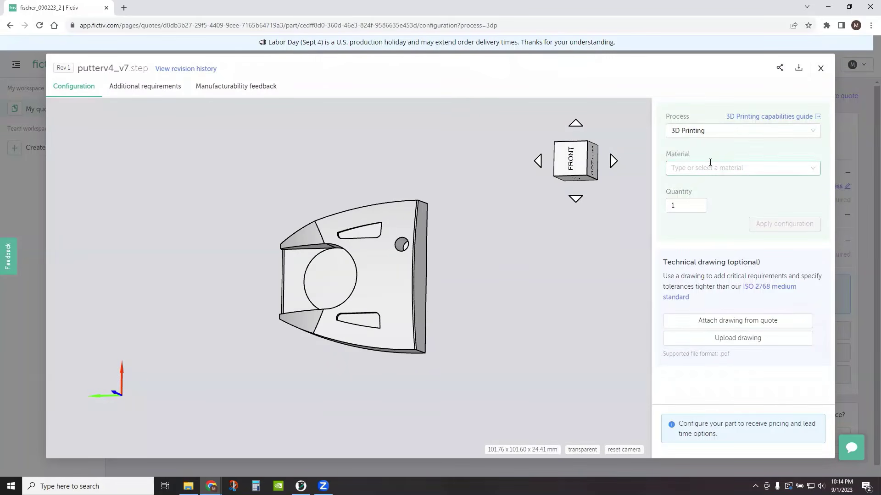
{"action": "left_click", "coordinate": [731, 158]}
{"action": "left_click", "coordinate": [762, 261]}
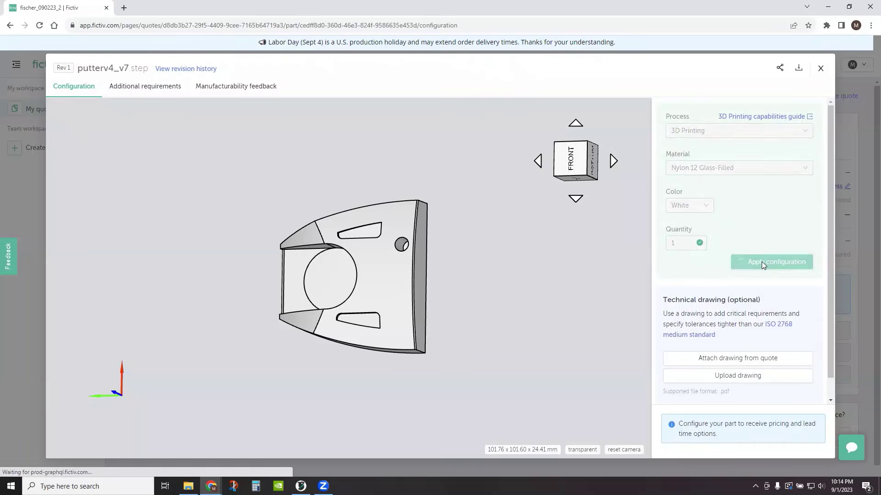
{"action": "type", "text": "0"}
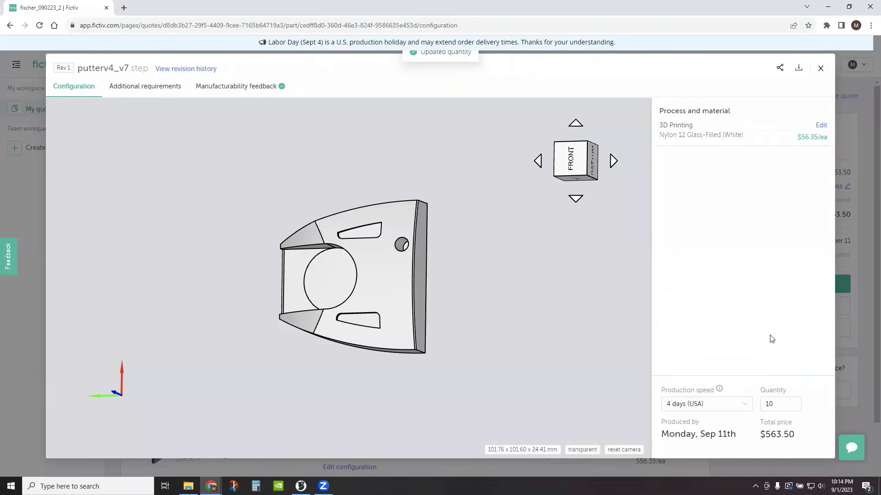
{"action": "key", "text": "Escape"}
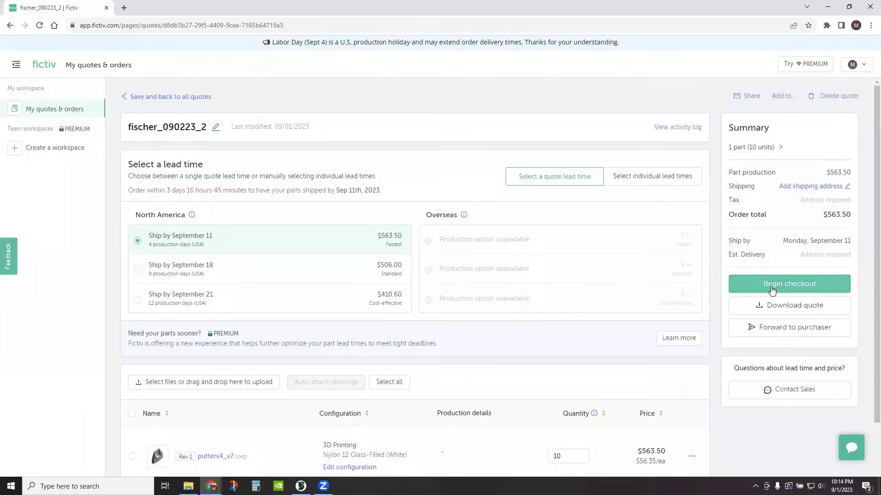
Step: Begin the quote's checkout, view the new shipping address form and close it without entering an address
{"action": "left_click", "coordinate": [734, 287]}
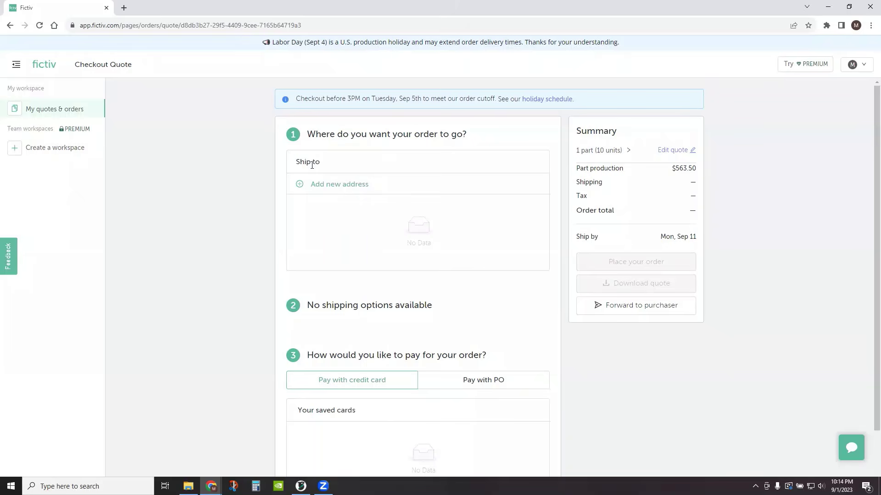
{"action": "left_click", "coordinate": [299, 184]}
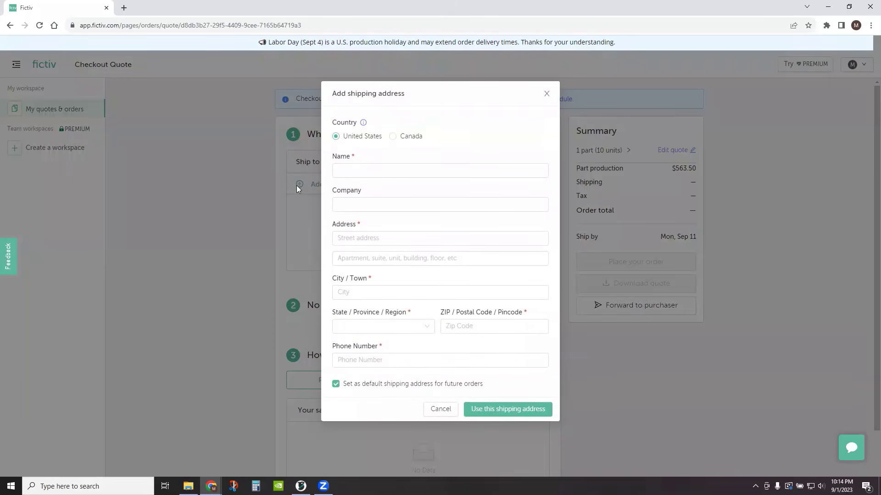
{"action": "left_click", "coordinate": [546, 93]}
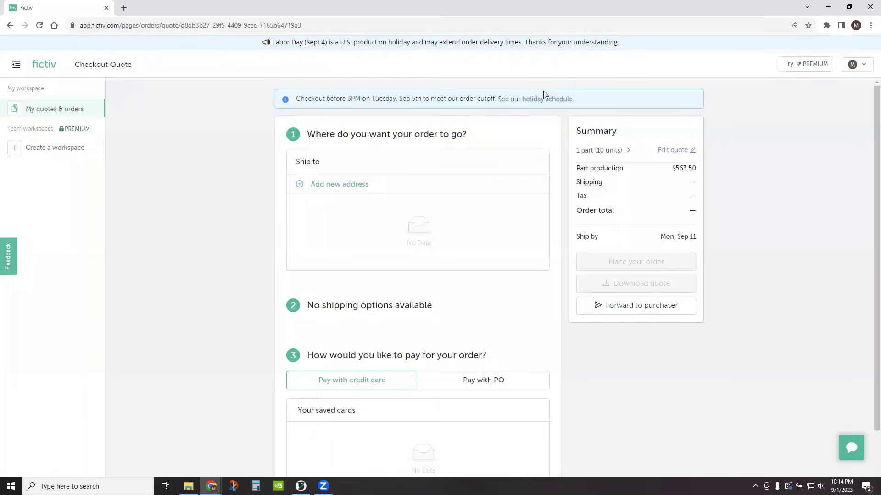
Step: Go back to the Fictiv home page and view its upper section
{"action": "left_click", "coordinate": [293, 21]}
{"action": "type", "text": "fictiv"}
{"action": "key", "text": "Return"}
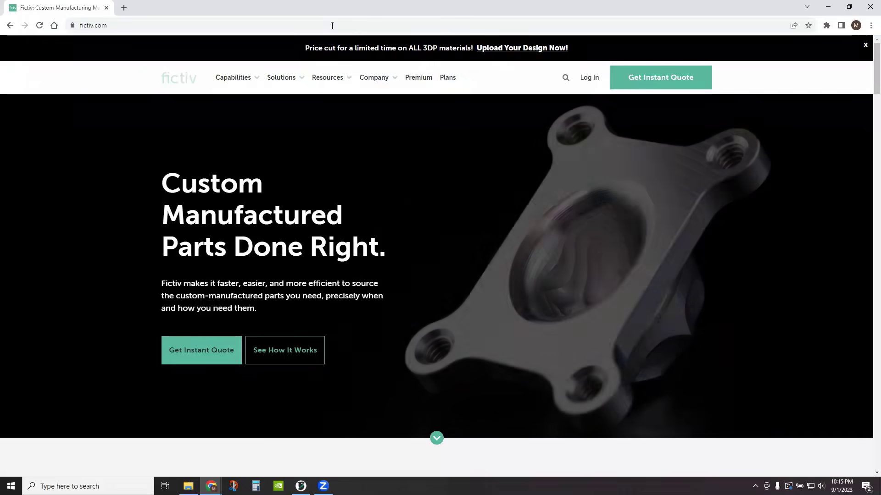
{"action": "mouse_move", "coordinate": [877, 61]}
{"action": "left_mouse_down"}
{"action": "mouse_move", "coordinate": [877, 165]}
{"action": "mouse_move", "coordinate": [877, 55]}
{"action": "left_mouse_up"}
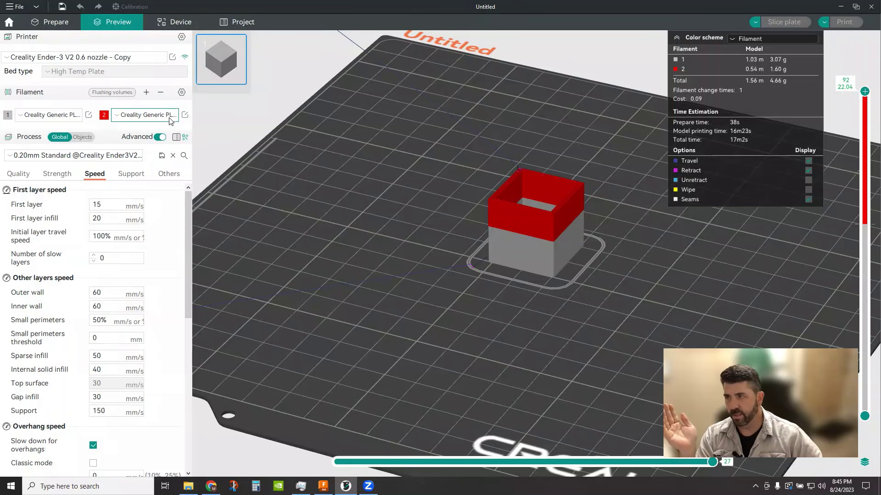
Step: Switch to OrcaSlicer and set filament 2's nozzle temperature to 210 °C for the first layer and for the other layers
{"action": "left_click", "coordinate": [186, 115]}
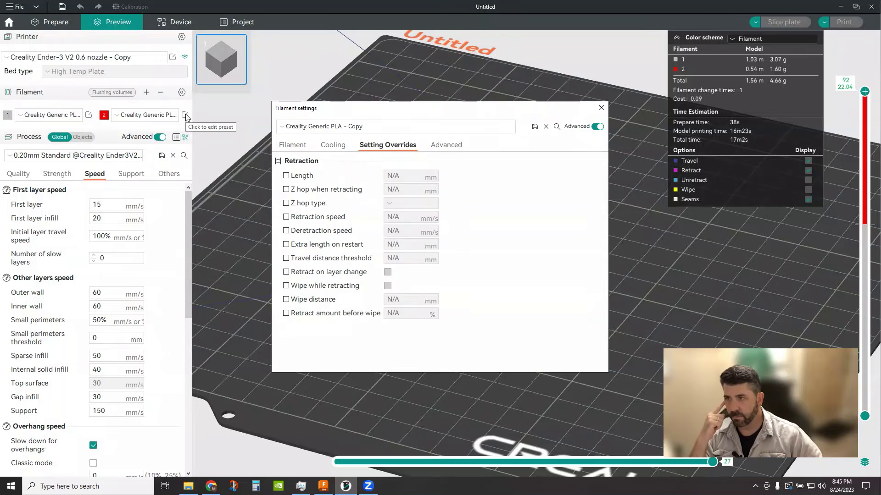
{"action": "left_click", "coordinate": [301, 147]}
{"action": "scroll", "coordinate": [457, 285], "scroll_direction": "down", "scroll_amount": 2}
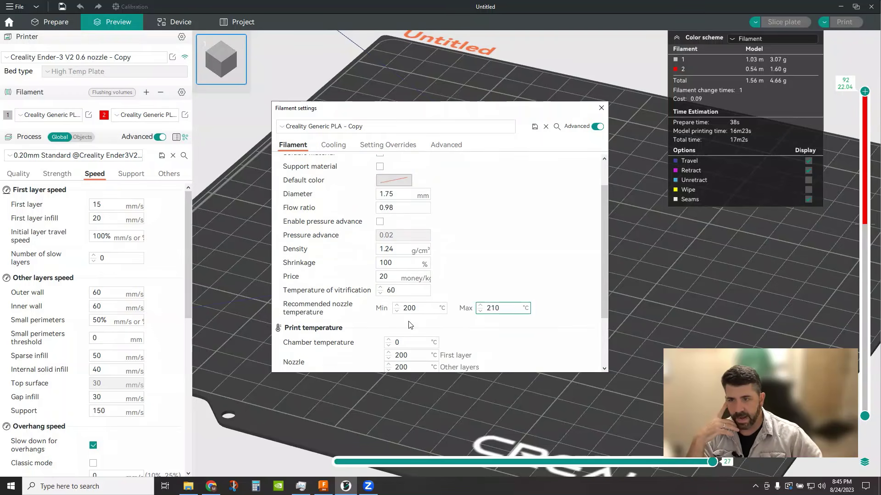
{"action": "scroll", "coordinate": [411, 325], "scroll_direction": "down", "scroll_amount": 1}
{"action": "double_click", "coordinate": [430, 300]}
{"action": "type", "text": "2"}
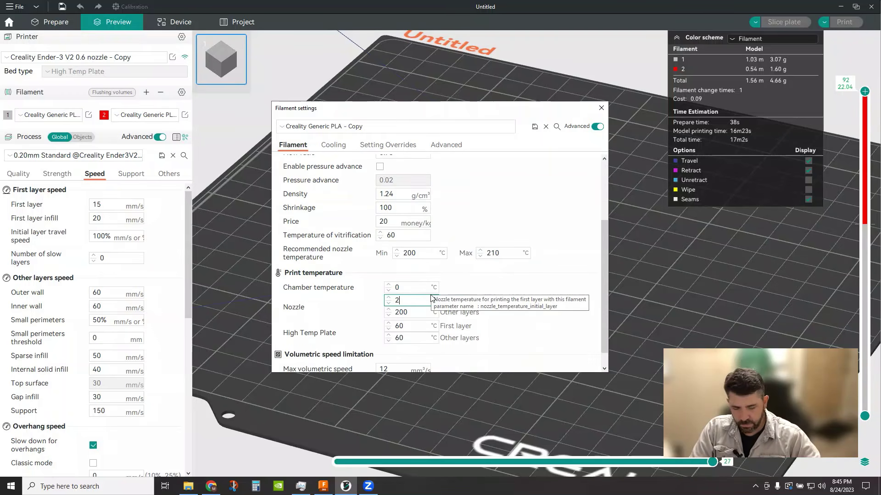
{"action": "type", "text": "10"}
{"action": "key", "text": "Tab"}
{"action": "type", "text": "21"}
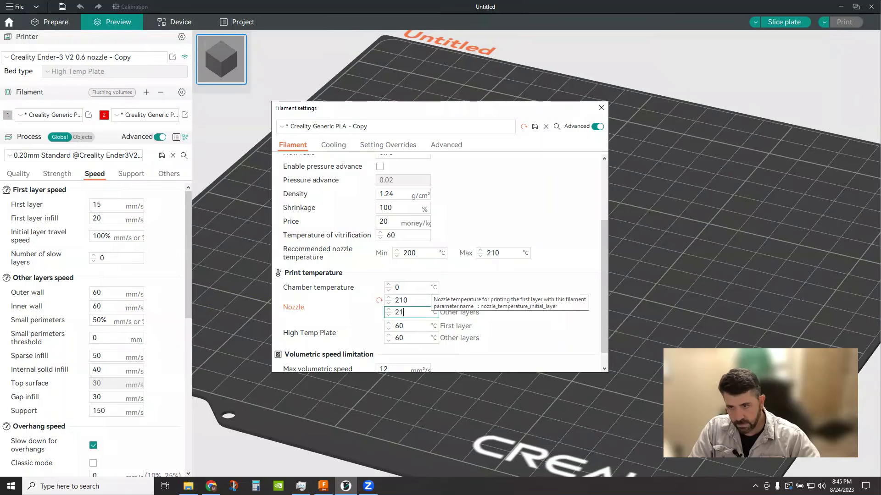
{"action": "type", "text": "0"}
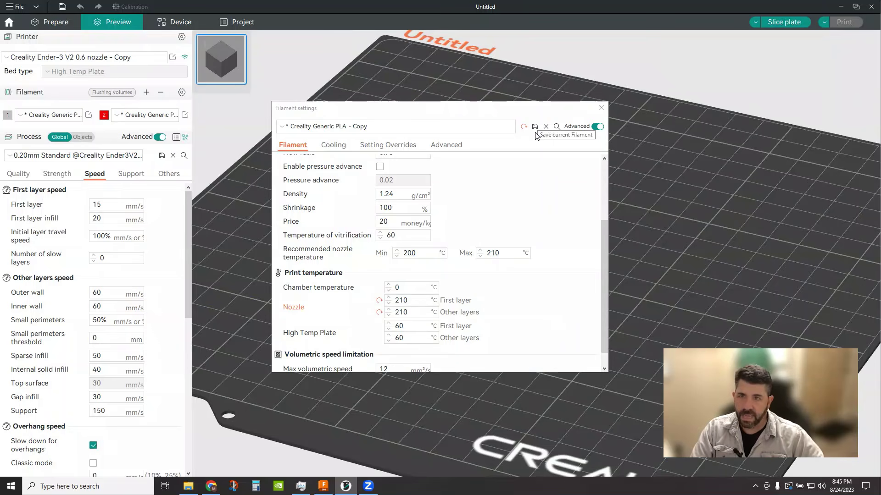
Step: Save the edited filament as the user preset "Creality Generic PLA - RED" and look it up among filament 2's available presets
{"action": "left_click", "coordinate": [535, 127]}
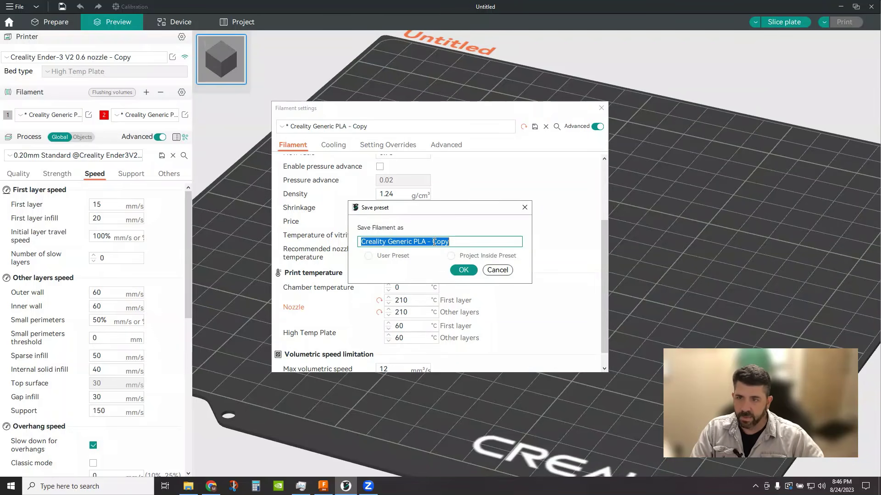
{"action": "left_click_drag", "start_coordinate": [434, 242], "coordinate": [445, 244]}
{"action": "type", "text": "RED"}
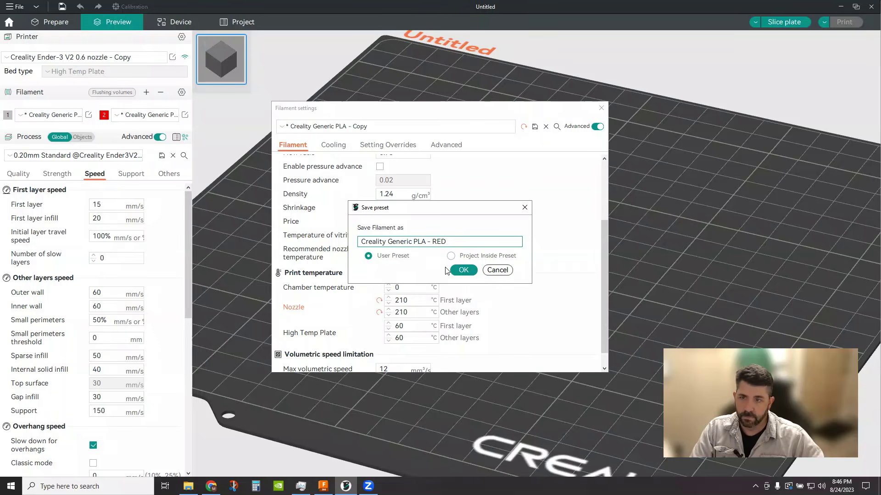
{"action": "left_click", "coordinate": [461, 271]}
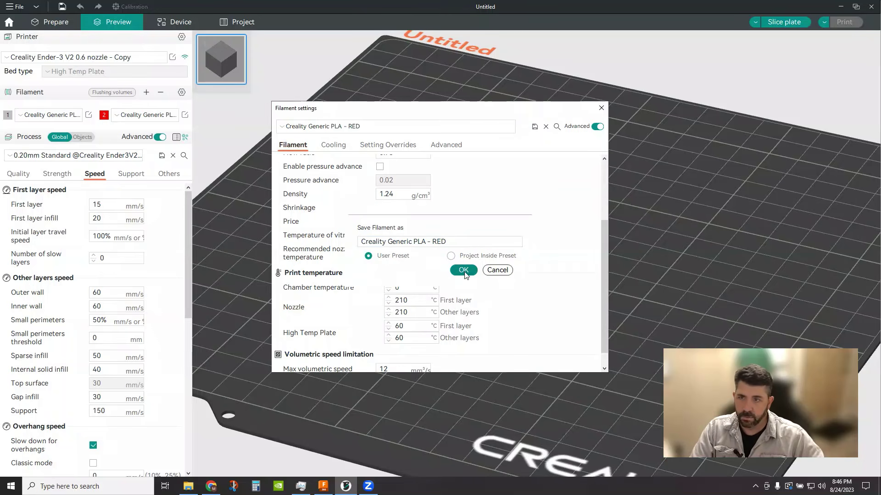
{"action": "left_click", "coordinate": [600, 109]}
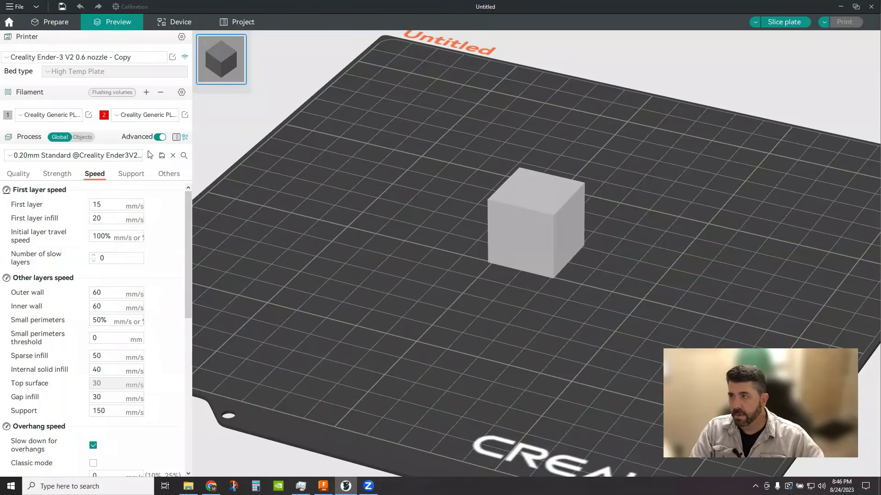
{"action": "left_click", "coordinate": [152, 118]}
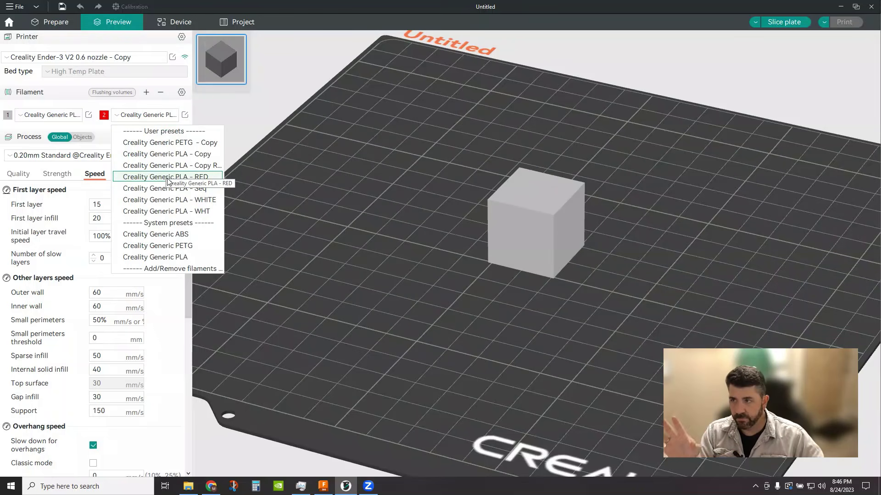
{"action": "left_click", "coordinate": [151, 116]}
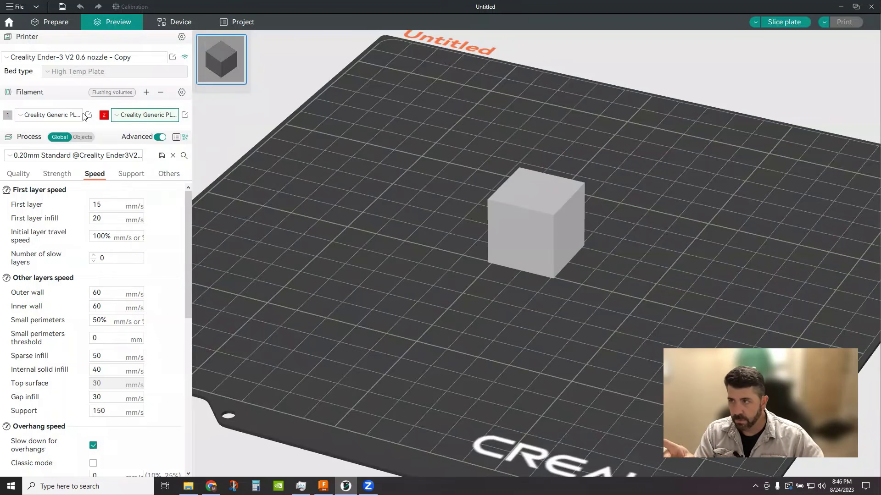
Step: Assign the preset Creality Generic PLA - Copy to filament 1 and Creality Generic PLA - RED to filament 2
{"action": "left_click", "coordinate": [61, 120]}
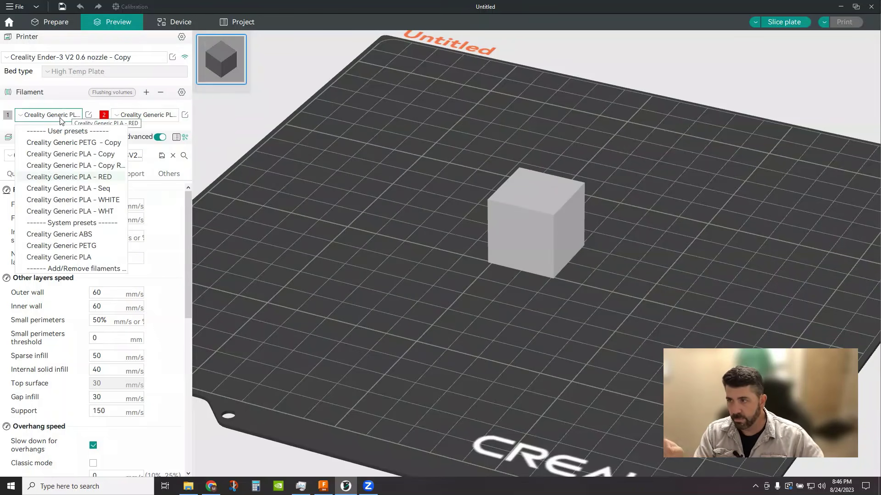
{"action": "left_click", "coordinate": [90, 155]}
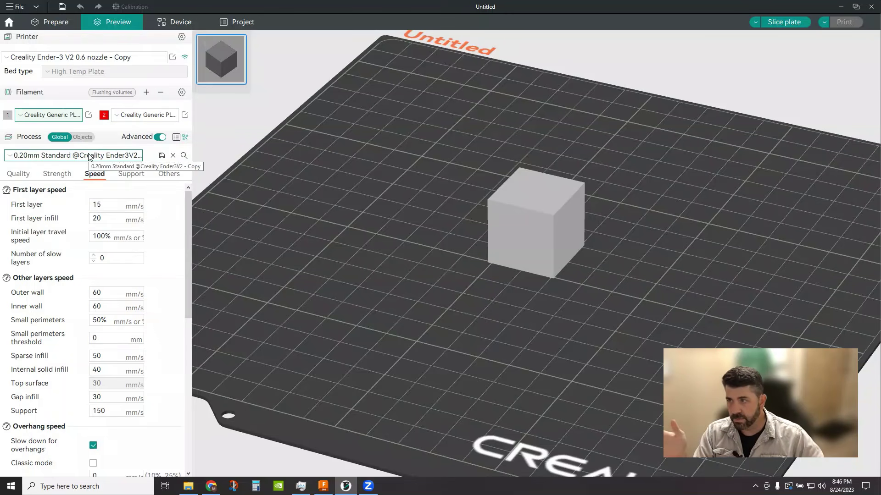
{"action": "left_click", "coordinate": [163, 119]}
{"action": "left_click", "coordinate": [175, 179]}
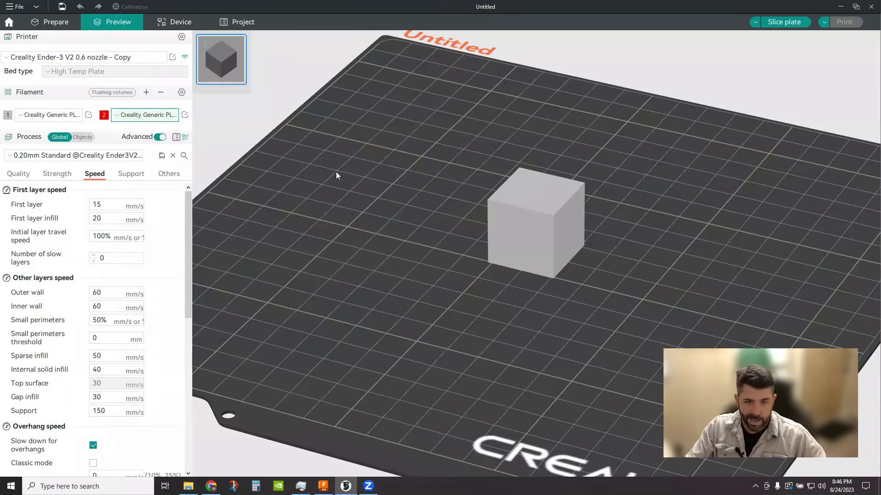
Step: Add a third filament and set its colour to yellow
{"action": "left_click", "coordinate": [147, 92]}
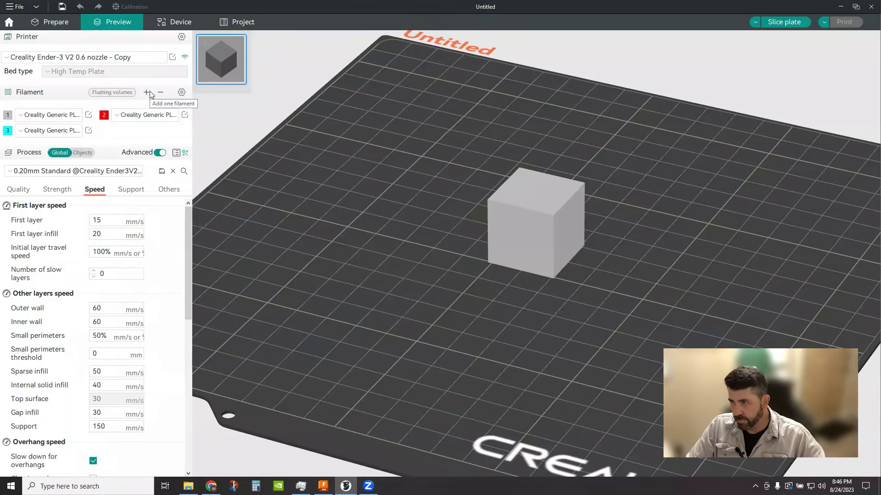
{"action": "left_click", "coordinate": [8, 130]}
{"action": "left_click", "coordinate": [21, 40]}
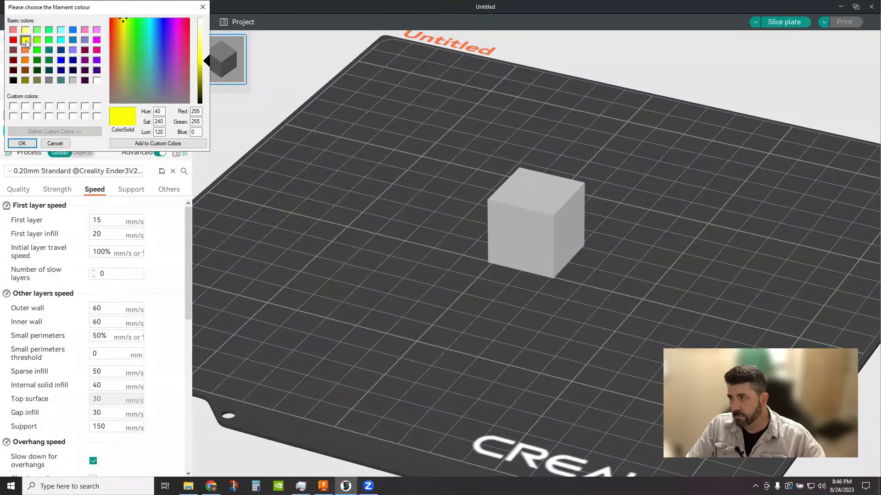
{"action": "left_click", "coordinate": [22, 143]}
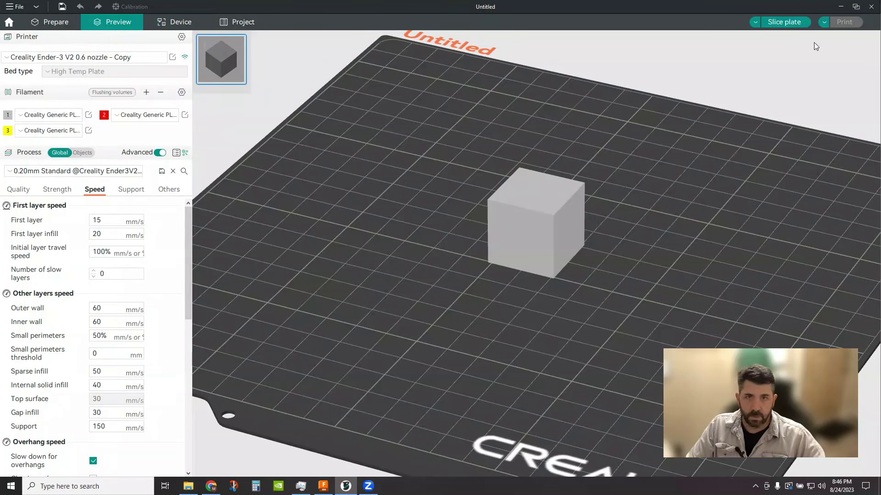
Step: Slice the plate with a change to filament 3 added at layer 72, height 17.24
{"action": "left_click", "coordinate": [778, 21]}
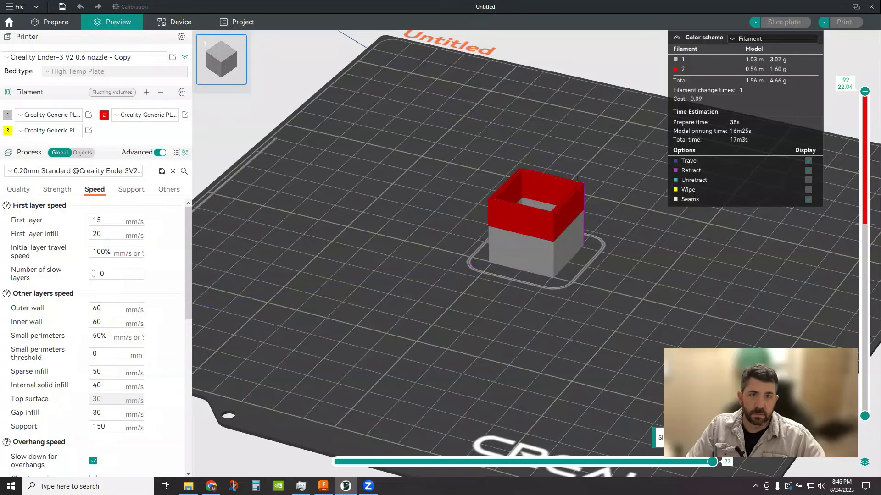
{"action": "left_click_drag", "start_coordinate": [865, 91], "coordinate": [864, 161]}
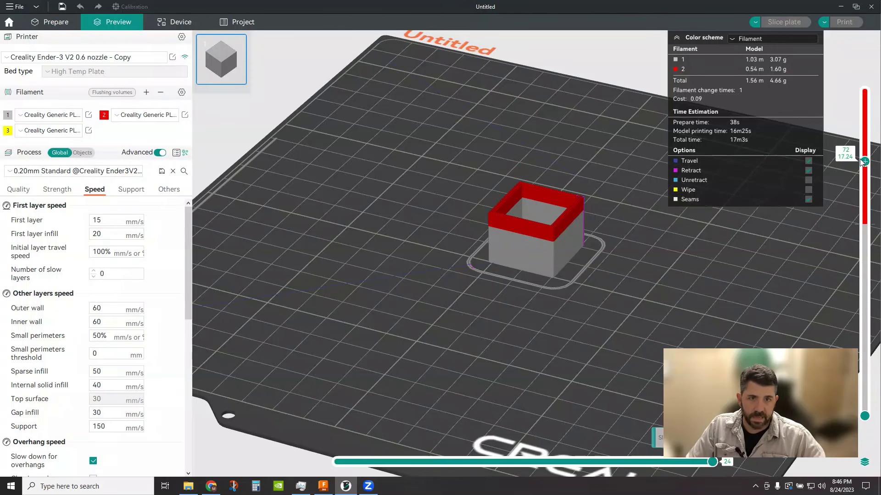
{"action": "right_click", "coordinate": [864, 162]}
{"action": "mouse_move", "coordinate": [840, 204]}
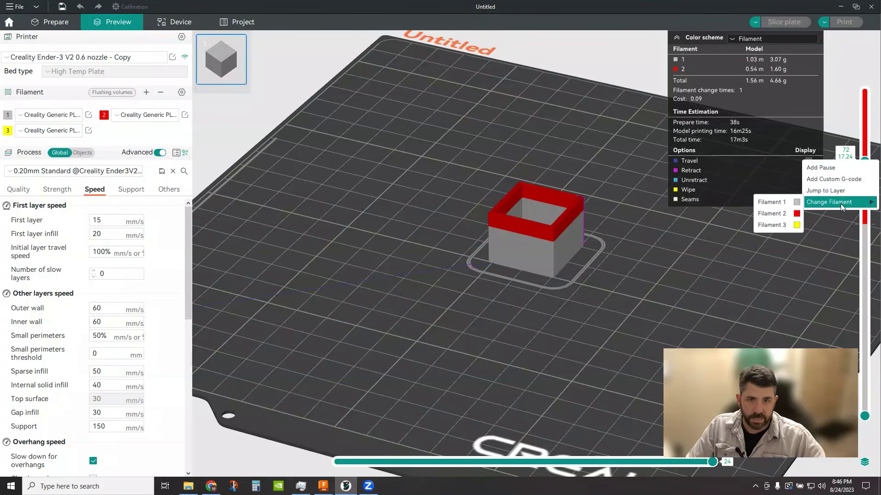
{"action": "left_click", "coordinate": [783, 225]}
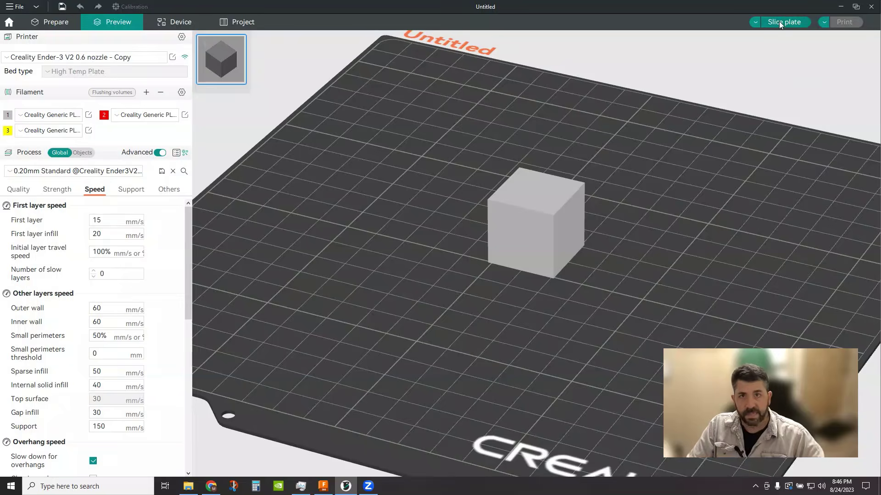
{"action": "left_click", "coordinate": [779, 24]}
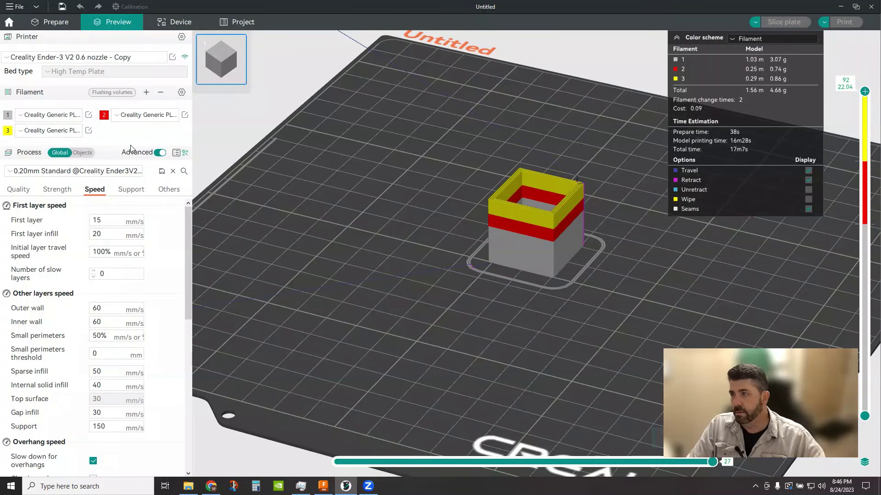
Step: View filament 3's available presets and remove filament 3 from the filament list
{"action": "left_click", "coordinate": [67, 132]}
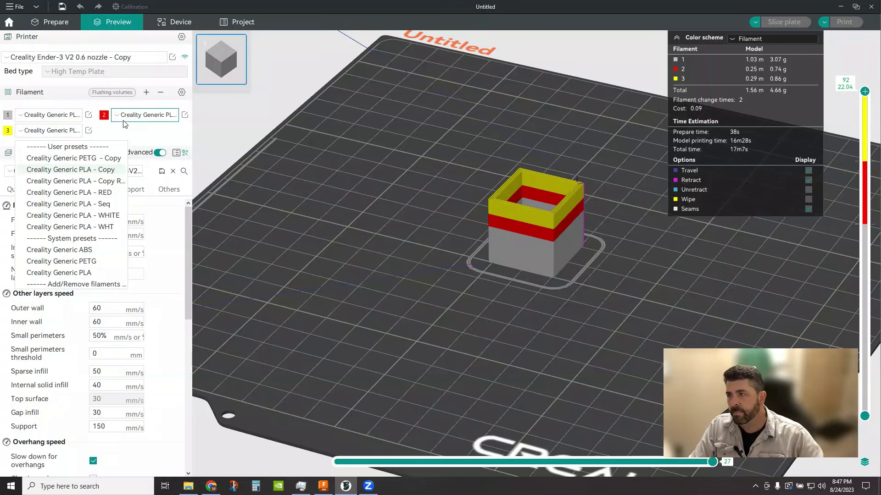
{"action": "left_click", "coordinate": [151, 115]}
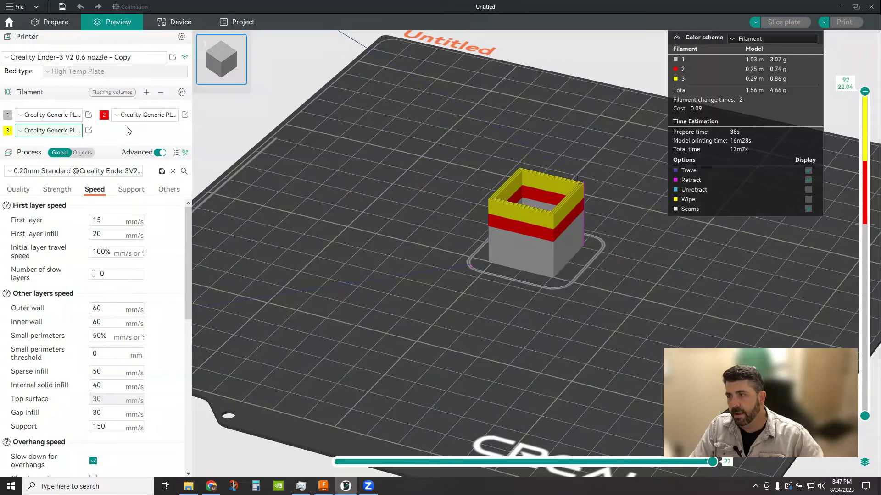
{"action": "left_click", "coordinate": [161, 92]}
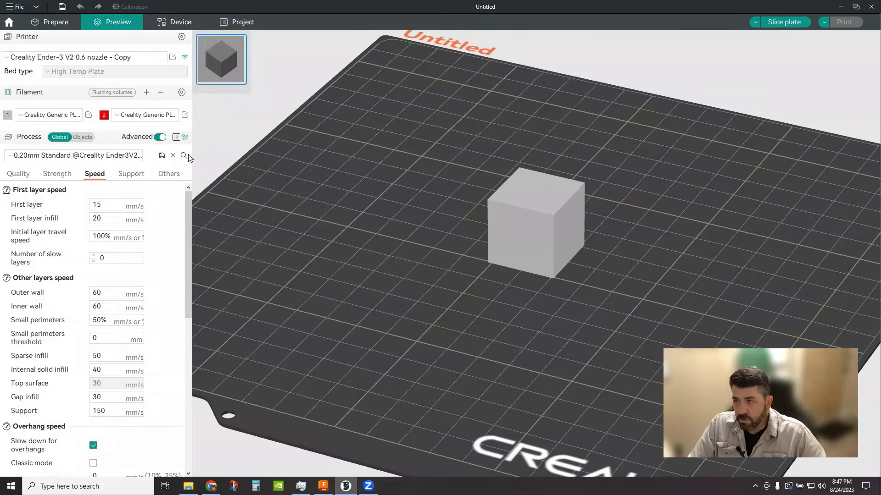
Step: Assign the preset Creality Generic PETG - Copy to filament 2
{"action": "left_click", "coordinate": [167, 116]}
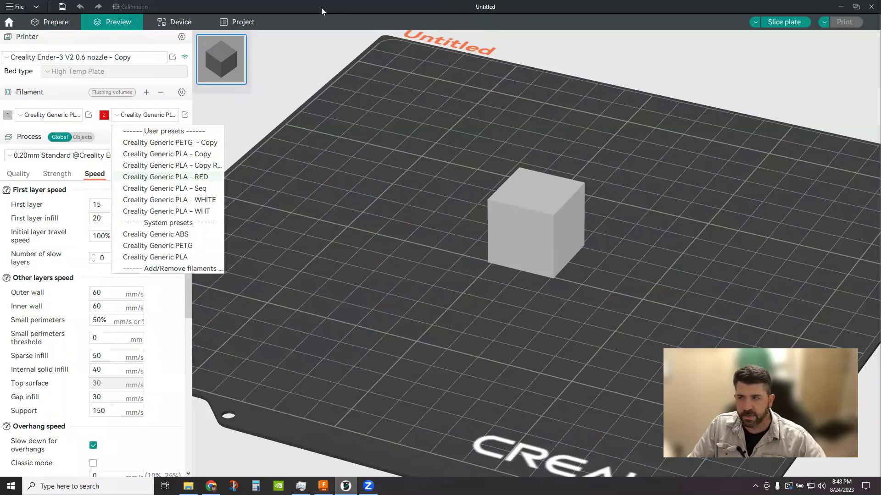
{"action": "left_click", "coordinate": [186, 178]}
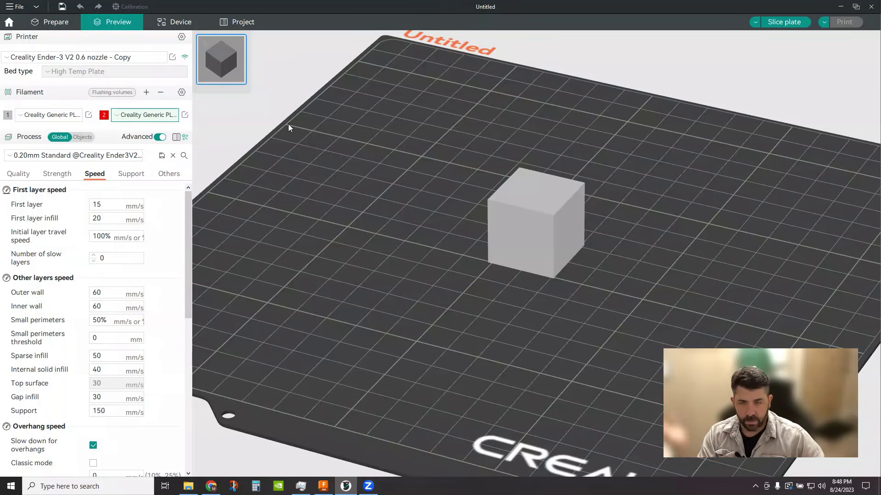
{"action": "left_click", "coordinate": [164, 115]}
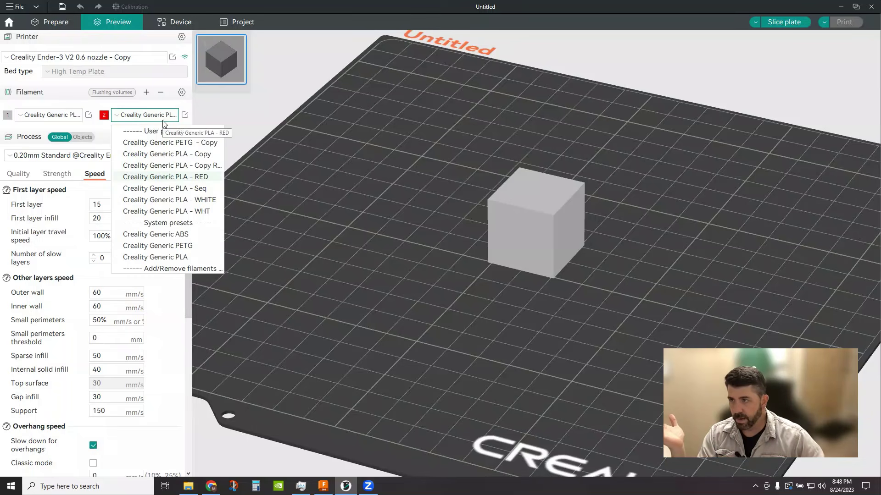
{"action": "left_click", "coordinate": [171, 142]}
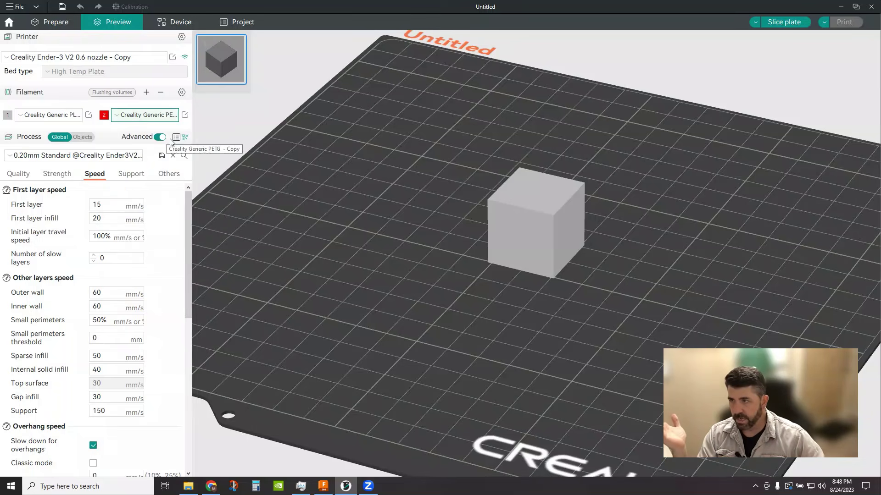
Step: Examine the nozzle and High Temp Plate temperatures in filament 2's settings and close them unchanged
{"action": "left_click", "coordinate": [185, 114]}
{"action": "left_click", "coordinate": [291, 146]}
{"action": "scroll", "coordinate": [412, 313], "scroll_direction": "down", "scroll_amount": 5}
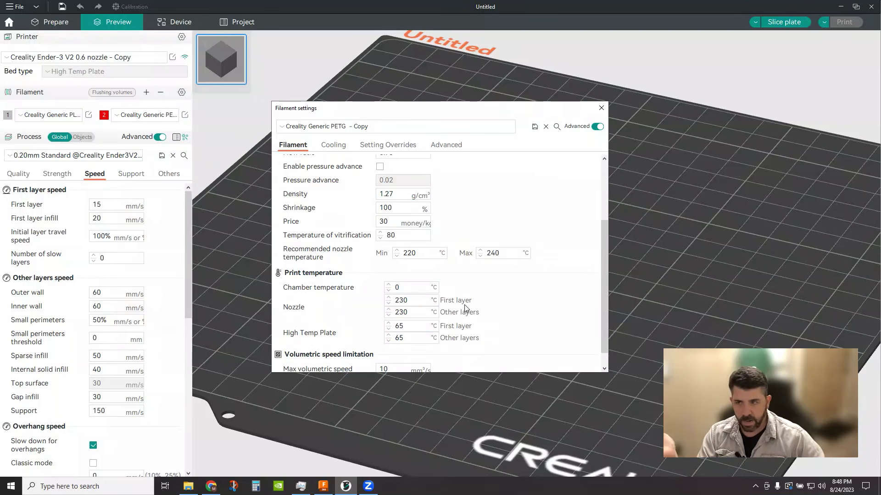
{"action": "left_click", "coordinate": [601, 107]}
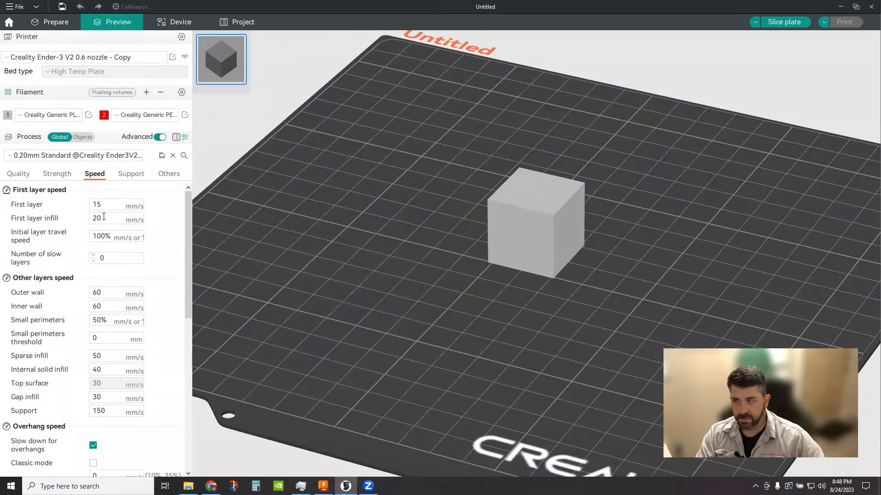
Step: Review the process speed settings and highlight the inner wall speed under Other layers speed
{"action": "scroll", "coordinate": [103, 237], "scroll_direction": "down", "scroll_amount": 1}
{"action": "scroll", "coordinate": [105, 239], "scroll_direction": "up", "scroll_amount": 1}
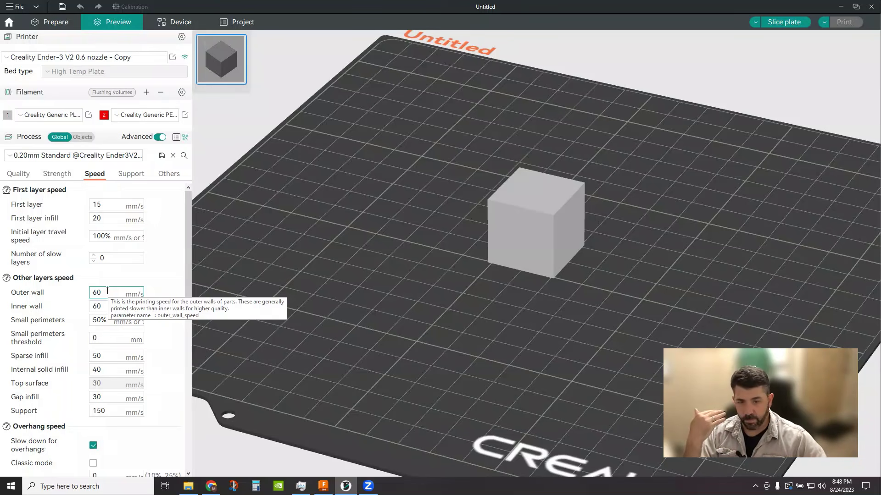
{"action": "double_click", "coordinate": [96, 307]}
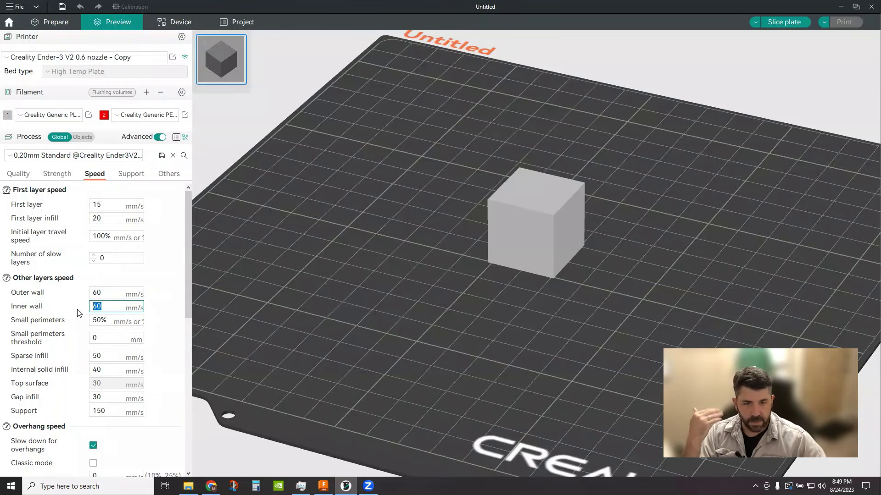